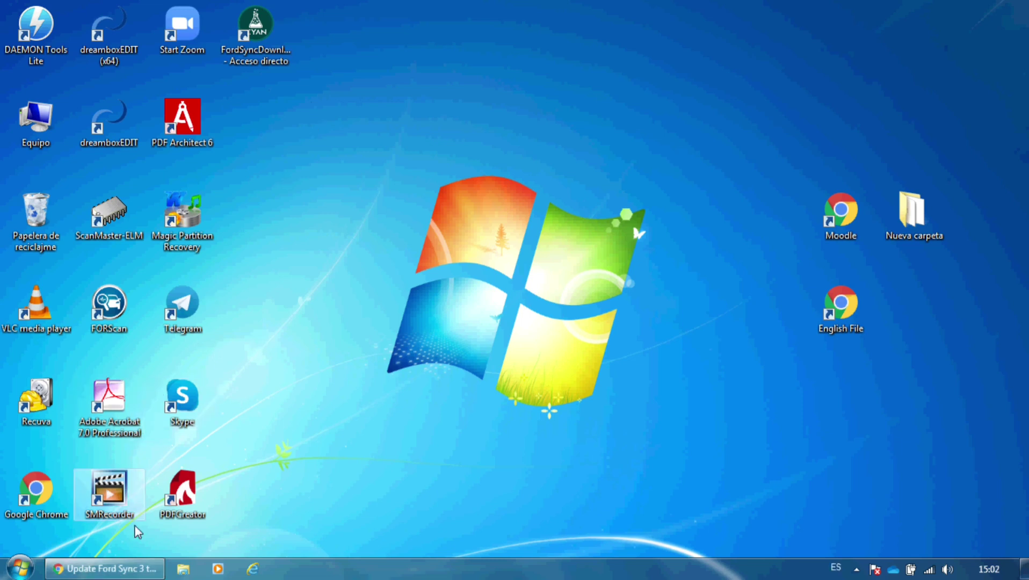
Switch to Google Chrome and review the Sync 3.4 and F9 map versions in the CyanLabs update guide's title.
click(102, 568)
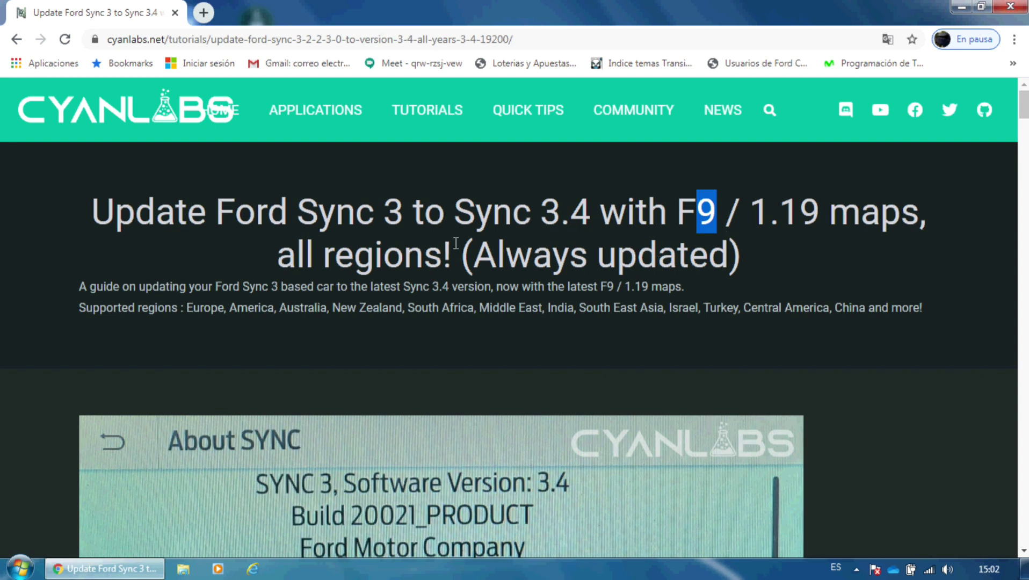
drag(539, 217, 601, 218)
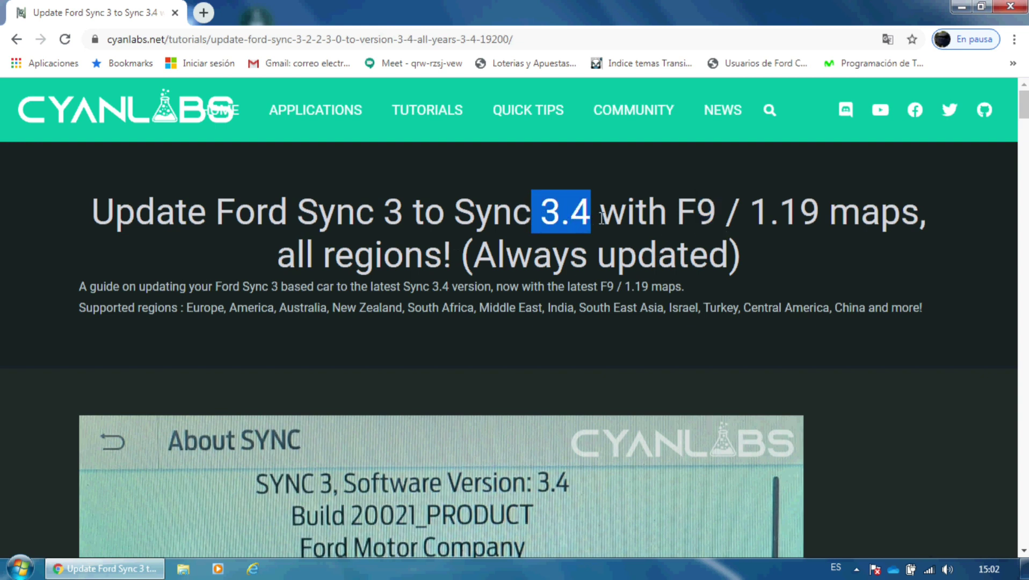
click(647, 220)
drag(726, 215, 617, 215)
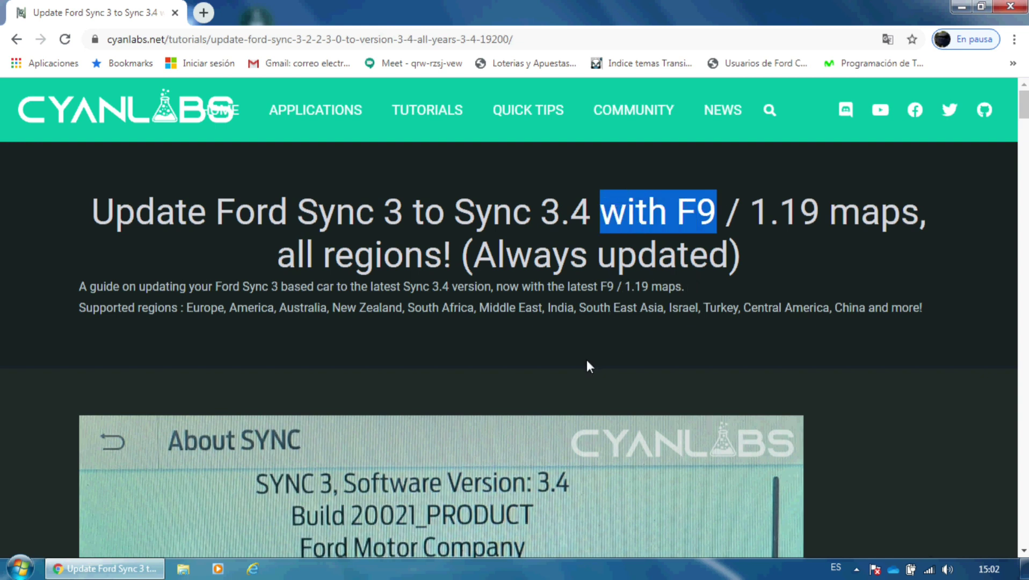
scroll(573, 310, down, 1)
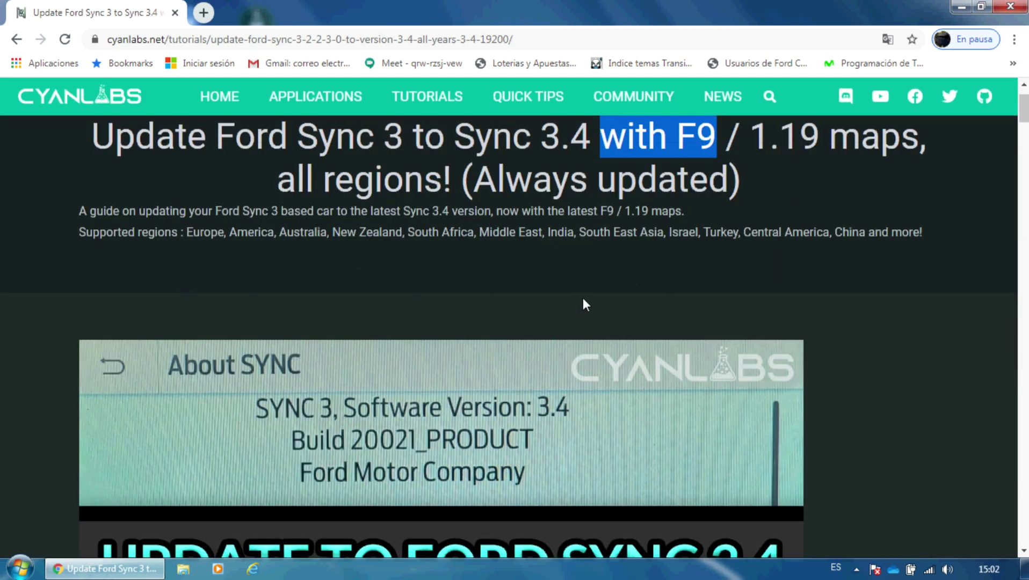
Read the guide's Introduction and examine the picture comparing the Ford system screens to check upgrade compatibility.
scroll(584, 304, down, 6)
scroll(584, 304, down, 5)
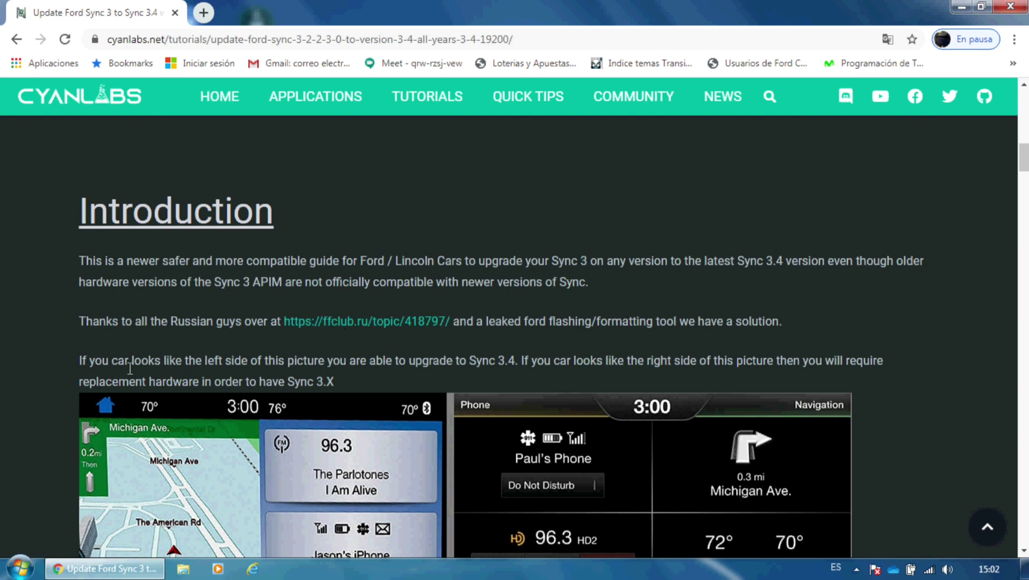
scroll(129, 357, down, 1)
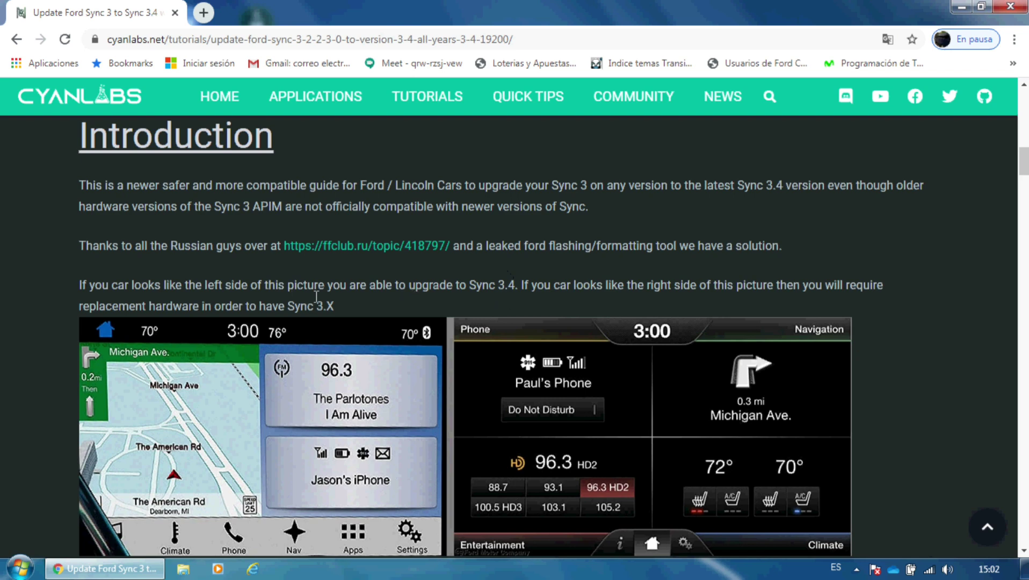
drag(445, 307, 451, 354)
click(706, 395)
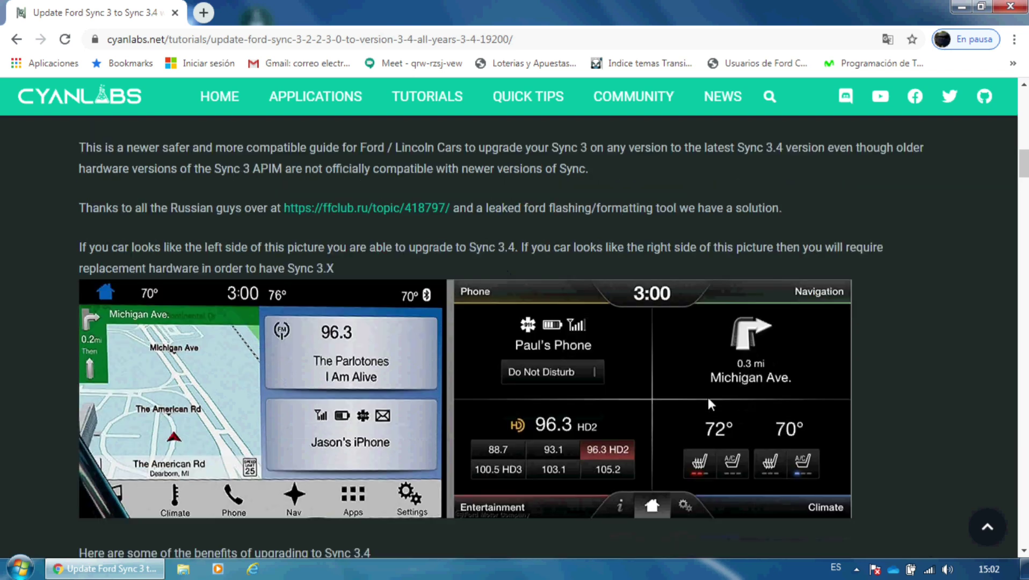
scroll(708, 397, down, 1)
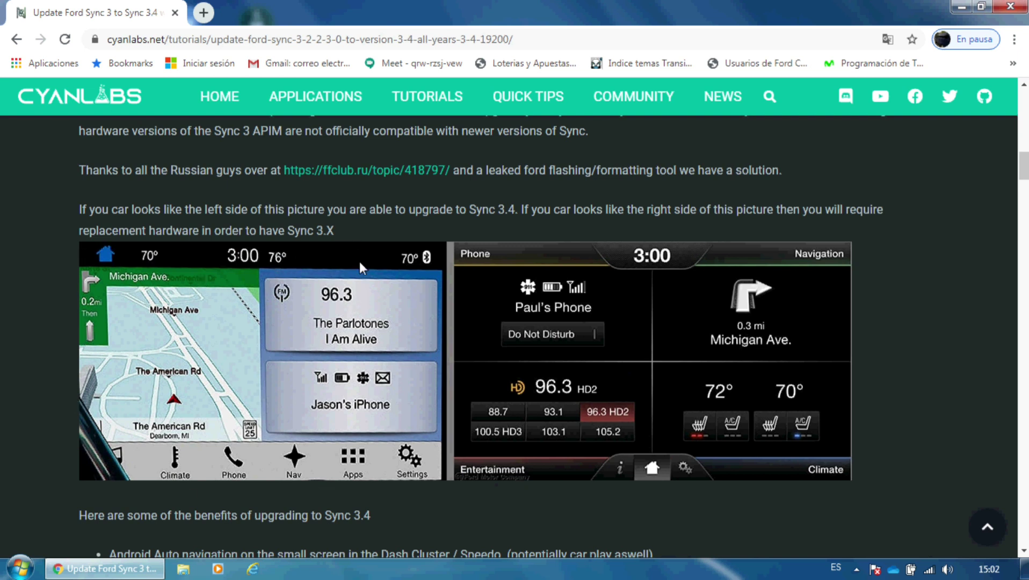
scroll(359, 261, up, 2)
scroll(357, 307, down, 2)
scroll(361, 308, down, 3)
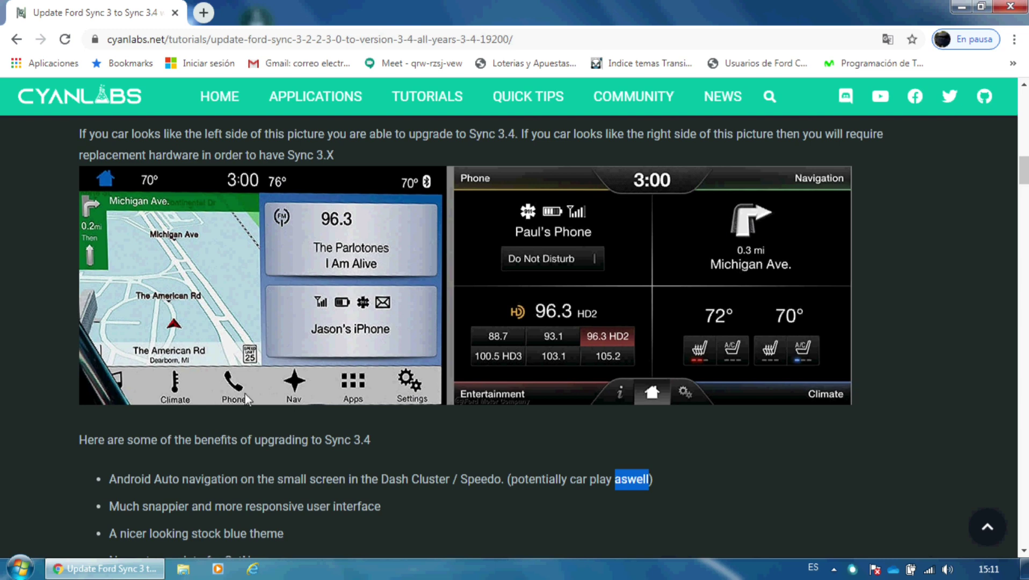
Examine the list of benefits of upgrading to Sync 3.4, including Calm Mode and the closing remark about others.
scroll(167, 454, down, 1)
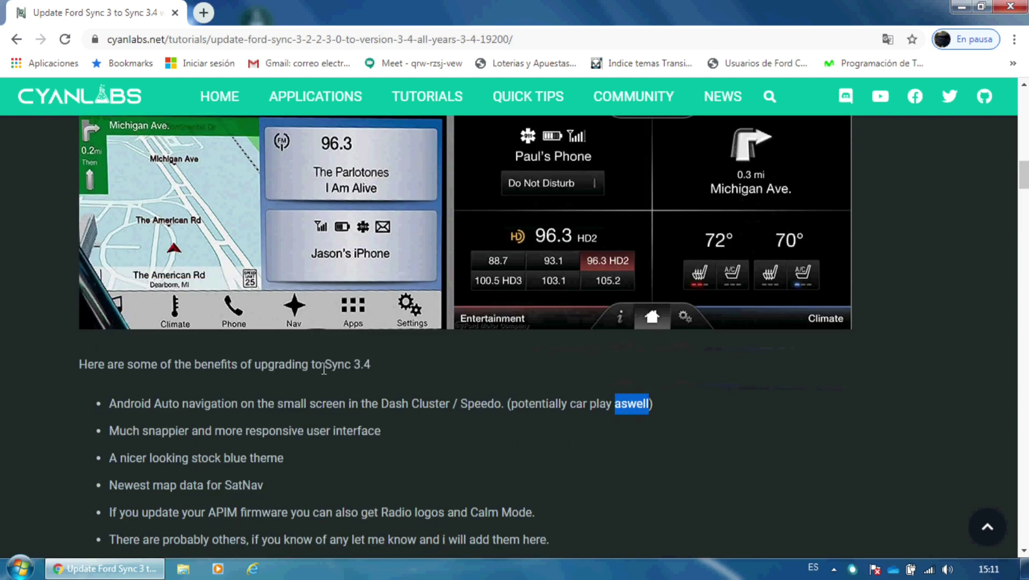
drag(370, 367, 339, 366)
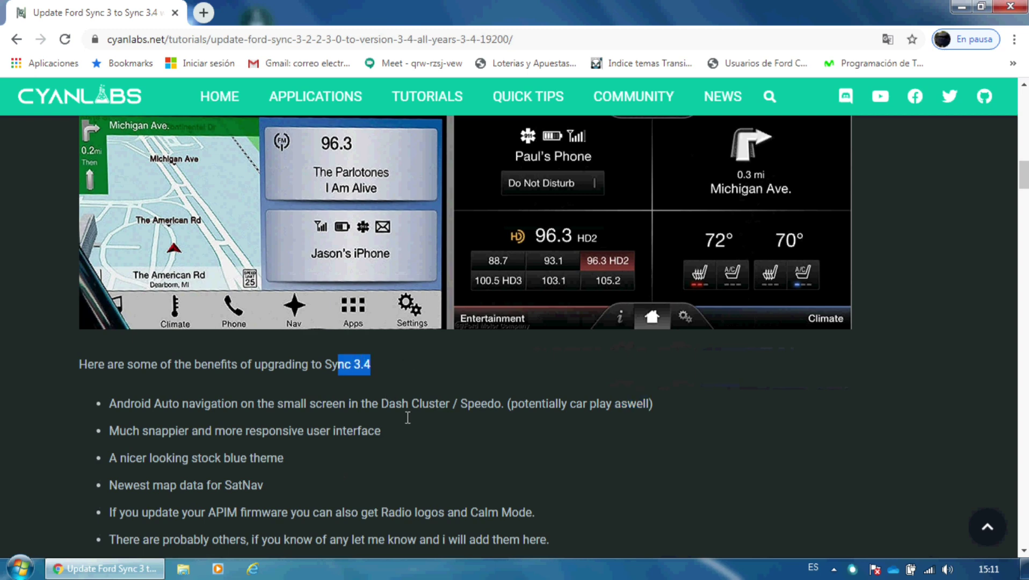
scroll(357, 413, down, 1)
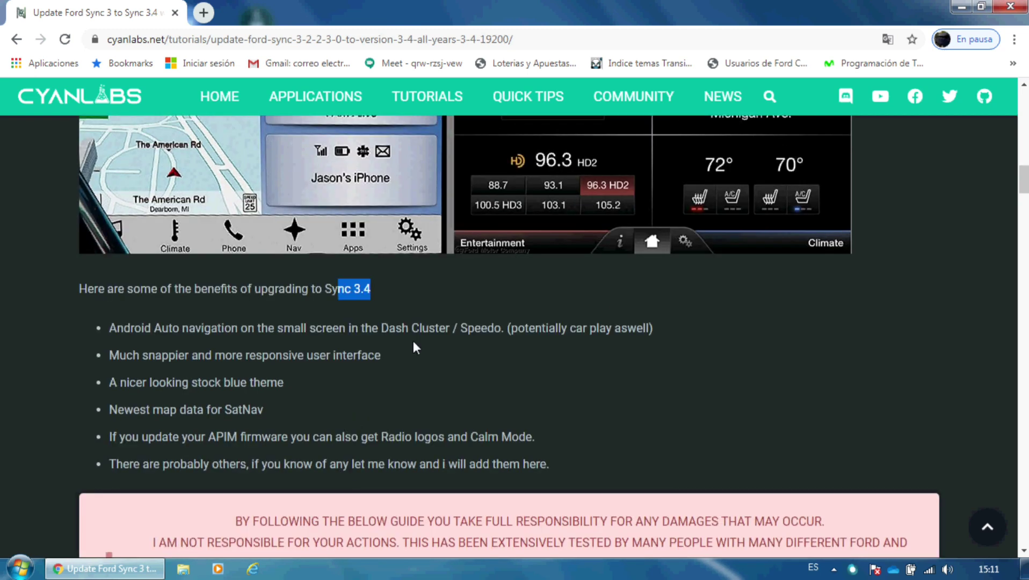
scroll(223, 371, down, 1)
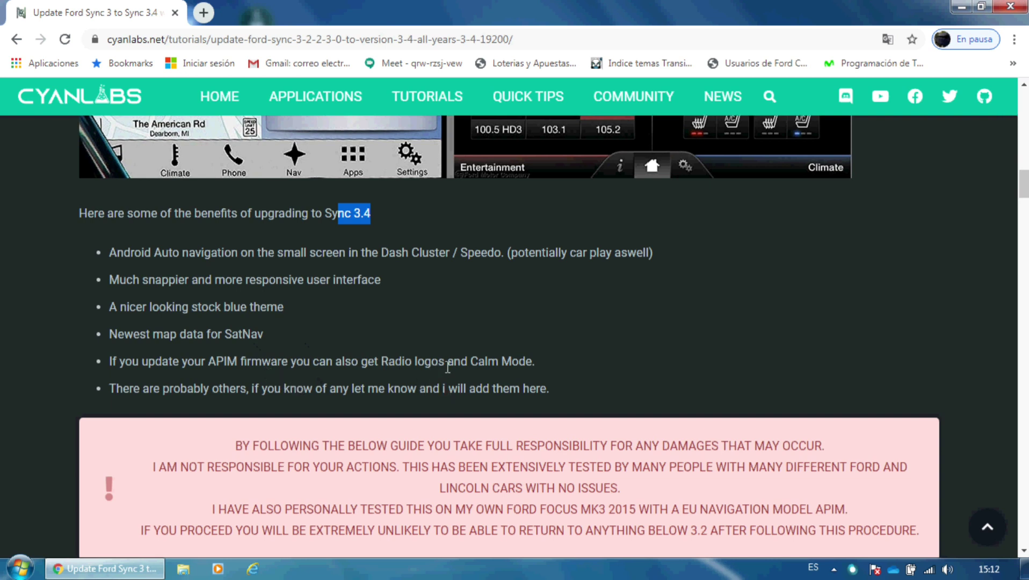
drag(482, 370, 539, 370)
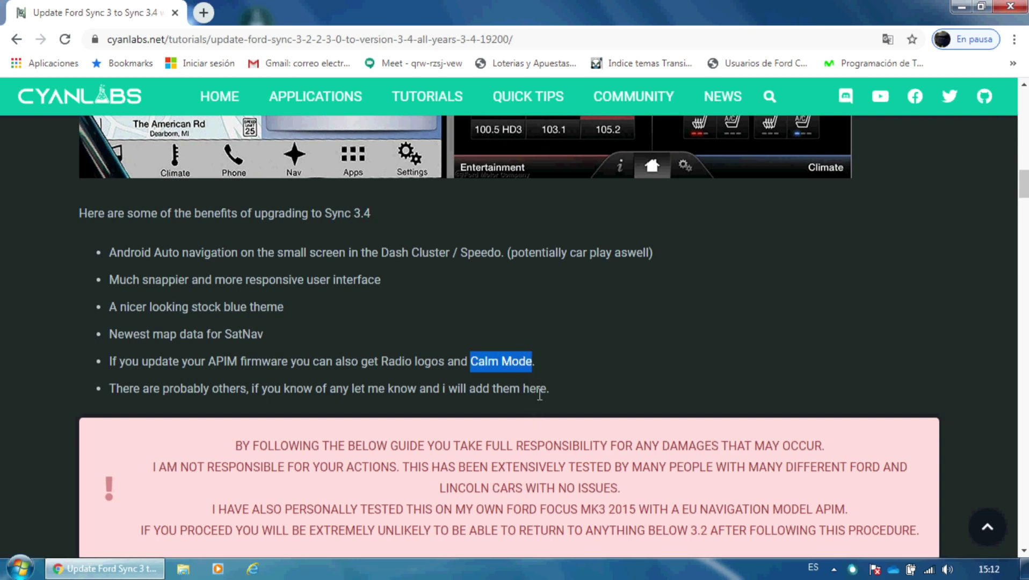
drag(262, 389, 367, 390)
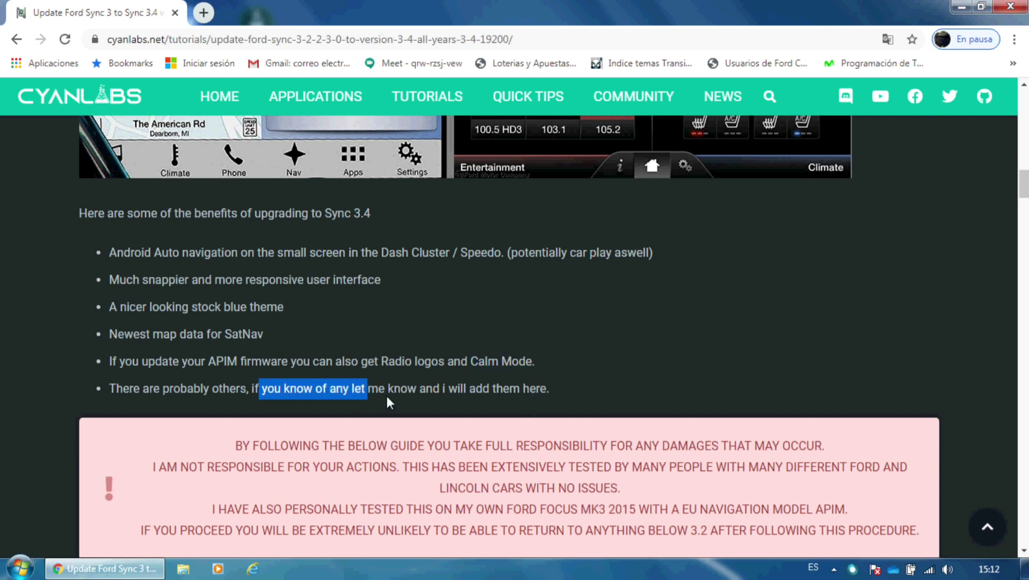
drag(548, 389, 108, 396)
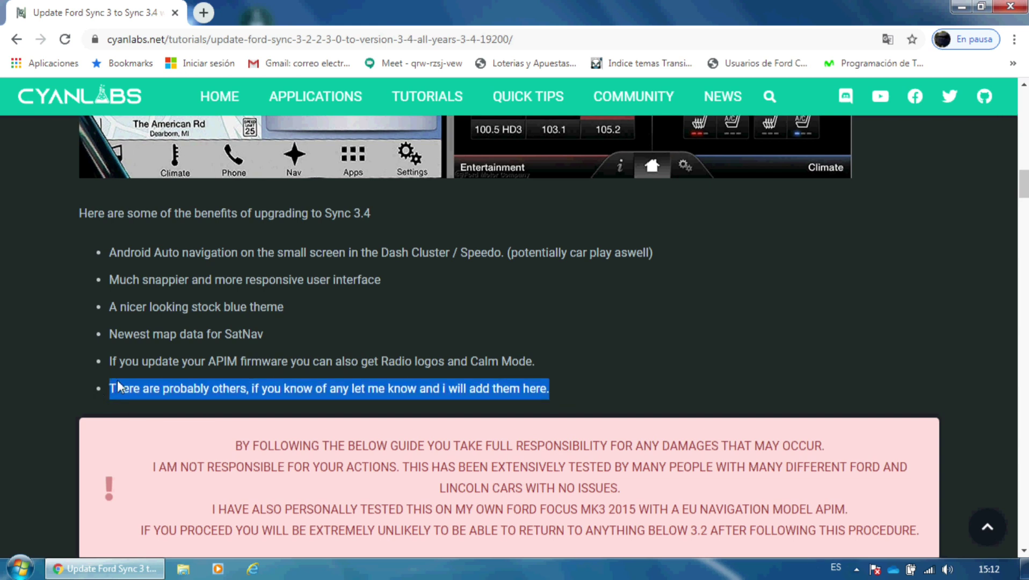
Read the responsibility warning and the USB drive and car conditions in the Requirements section.
scroll(95, 387, down, 4)
scroll(237, 376, down, 1)
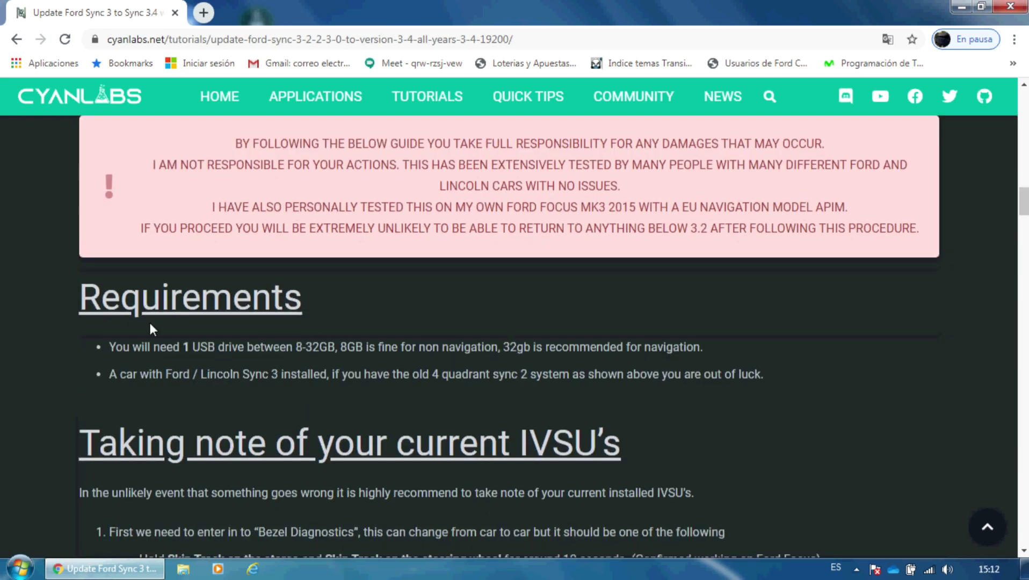
drag(76, 295, 110, 306)
click(136, 340)
double_click(190, 348)
click(310, 354)
scroll(515, 410, down, 2)
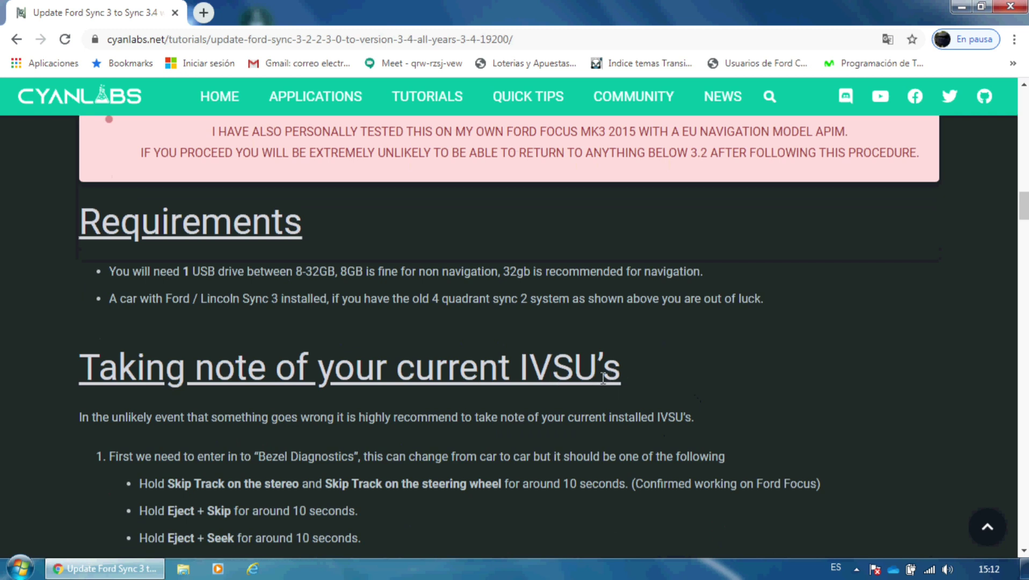
Read how to enter Bezel Diagnostics in the section on taking note of the current IVSU's, highlighting the End Test instruction.
drag(597, 376, 525, 378)
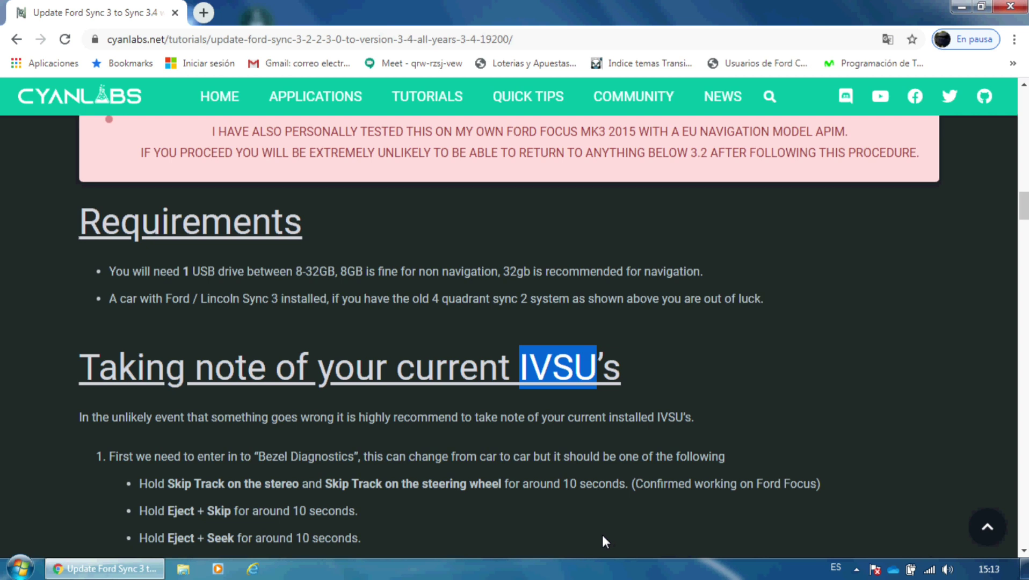
scroll(550, 469, down, 2)
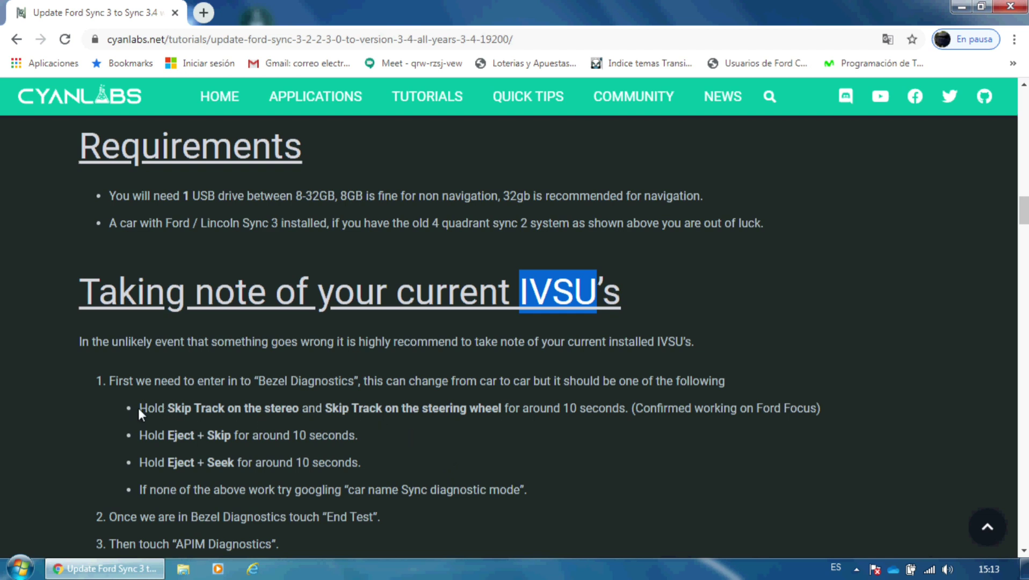
click(149, 416)
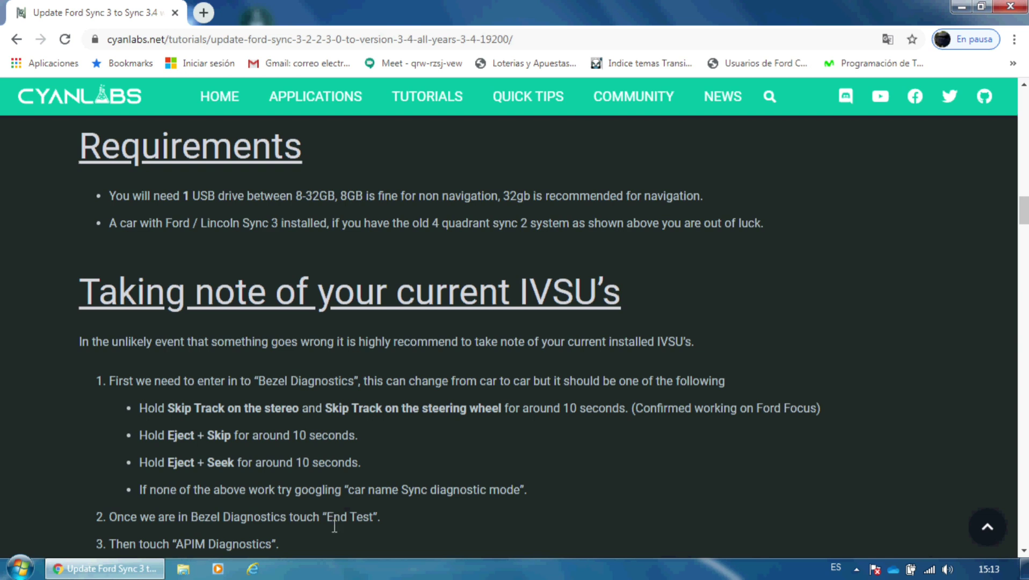
drag(378, 518, 337, 521)
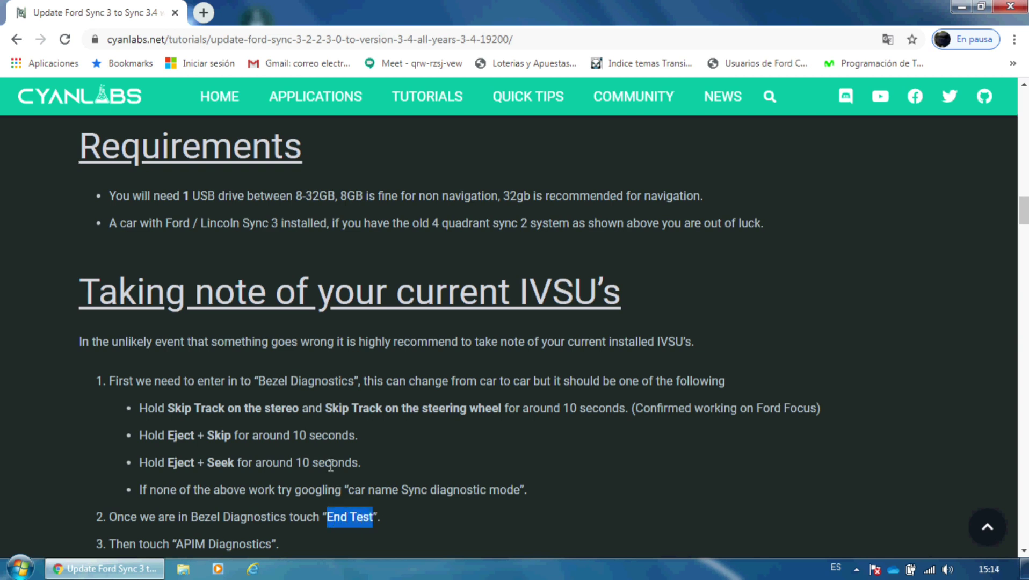
click(204, 414)
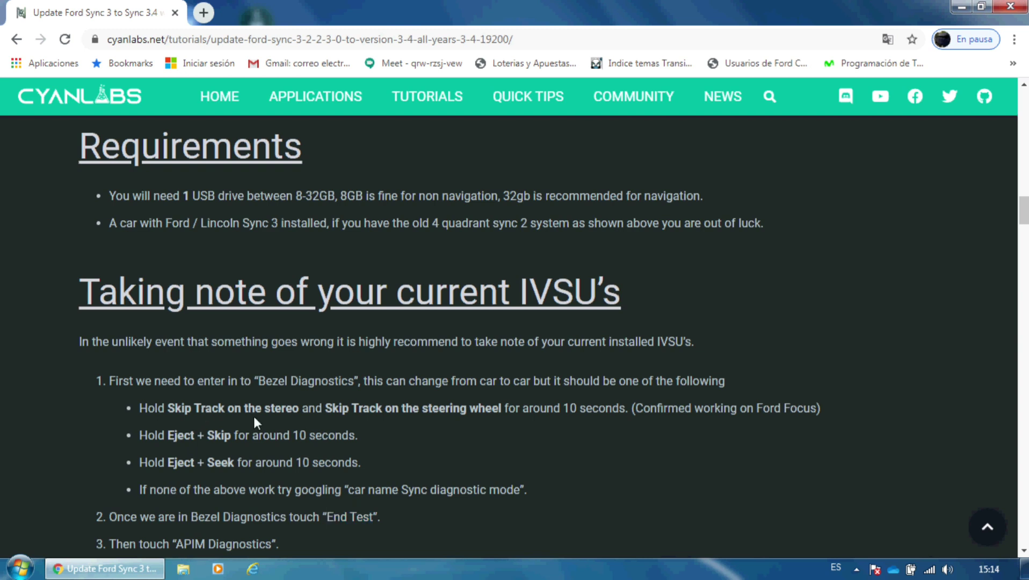
drag(356, 417, 355, 418)
drag(500, 494, 516, 495)
click(511, 495)
scroll(378, 498, down, 1)
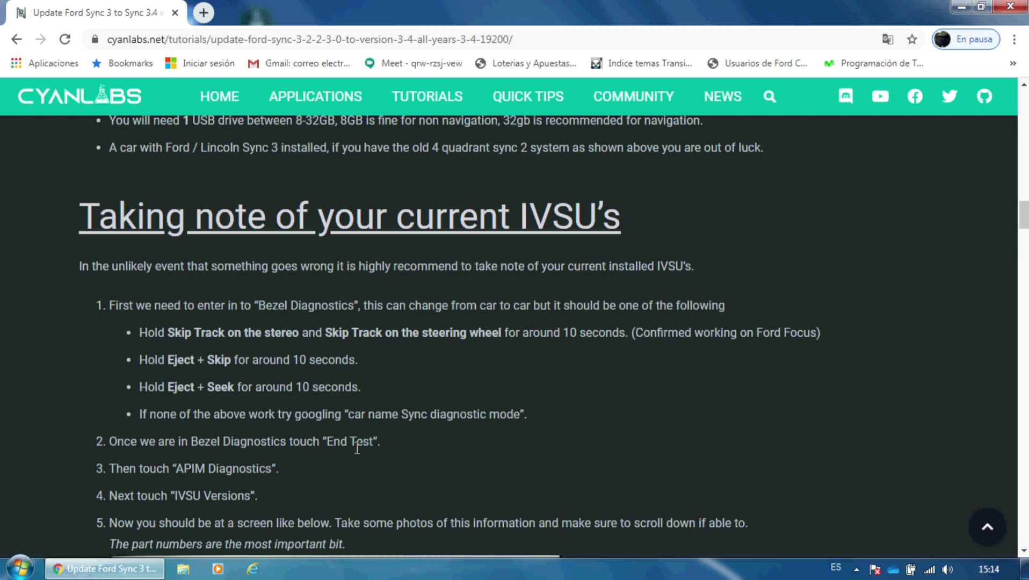
Review the APIM Diagnostics and IVSU Versions instructions and examine the example screens of part numbers and versions.
scroll(358, 448, down, 1)
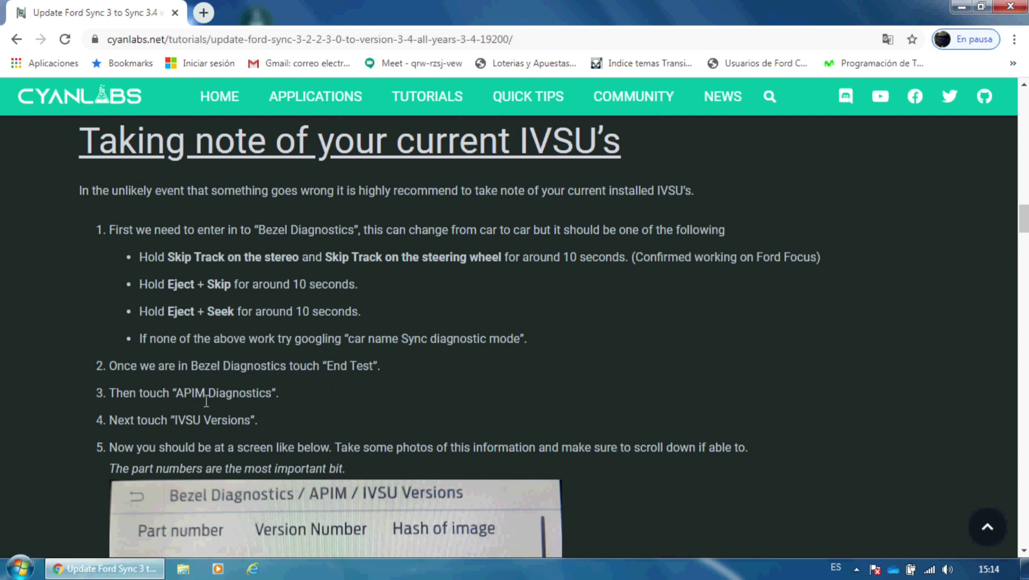
drag(273, 398, 193, 385)
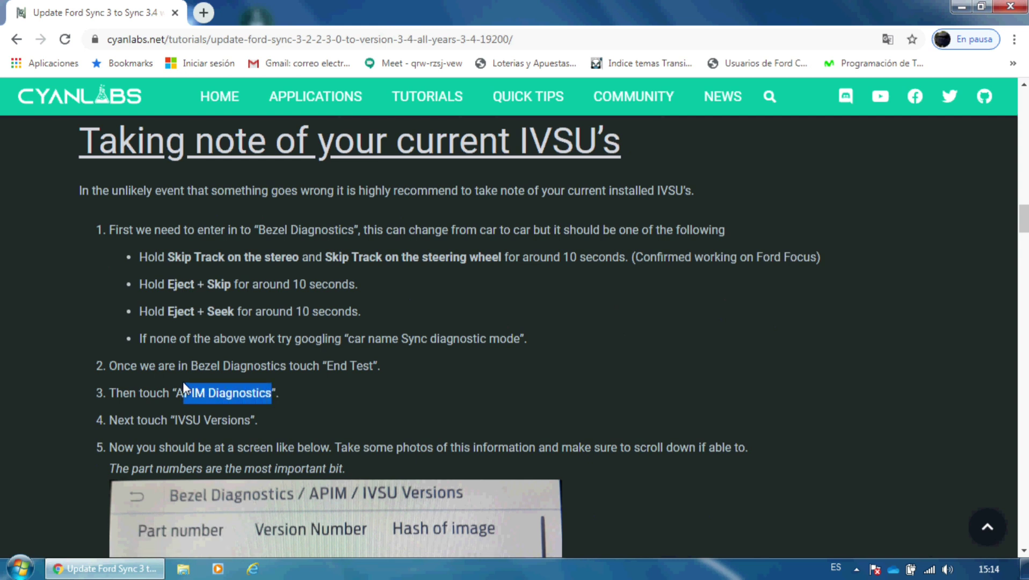
click(209, 397)
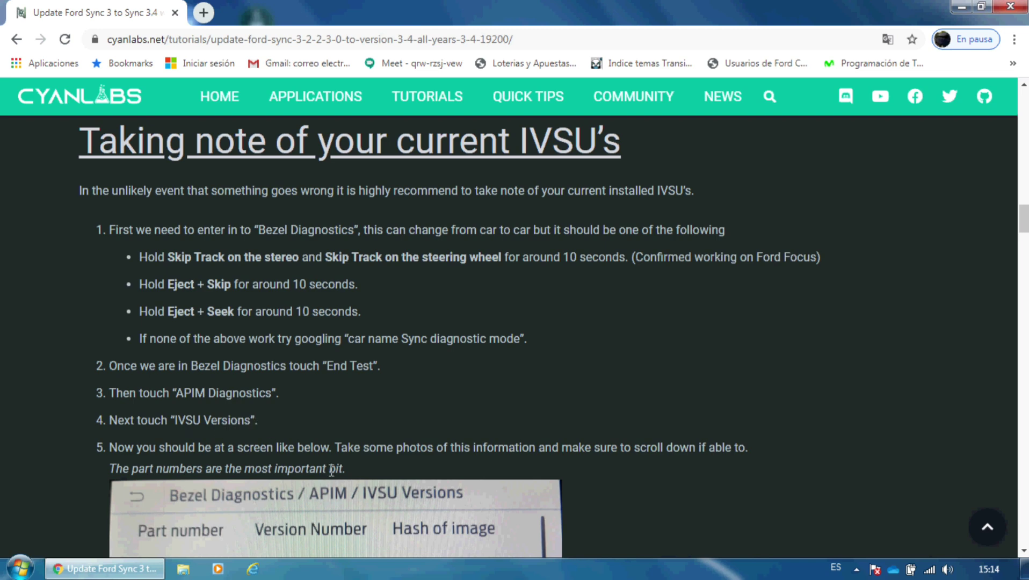
scroll(332, 462, down, 1)
scroll(249, 404, down, 3)
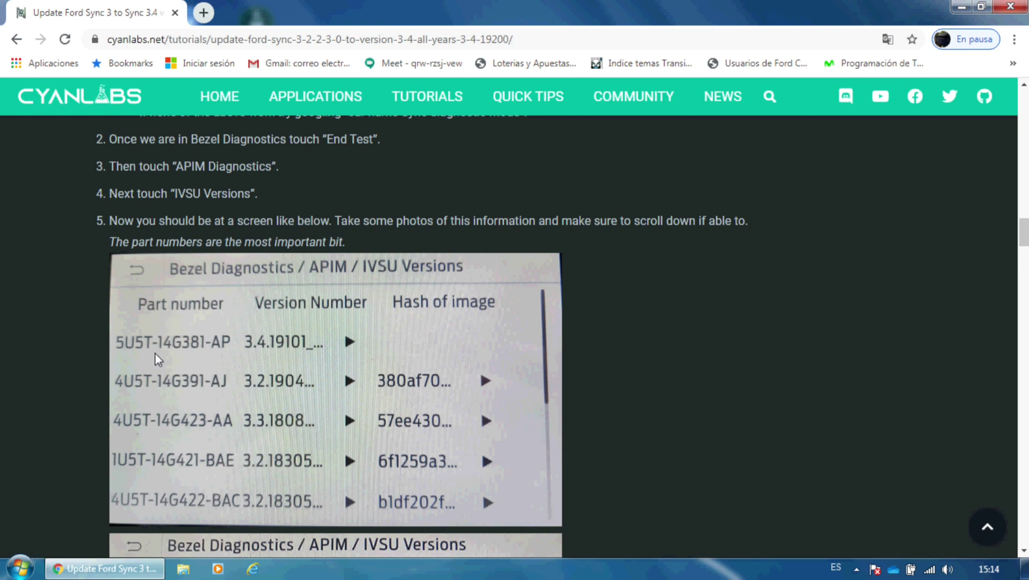
scroll(414, 420, down, 2)
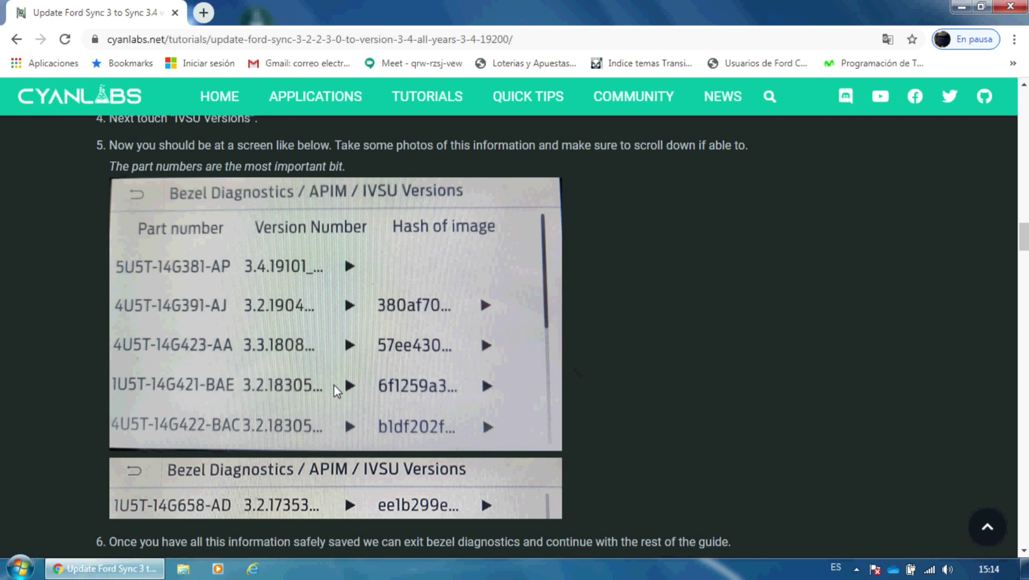
scroll(452, 264, down, 1)
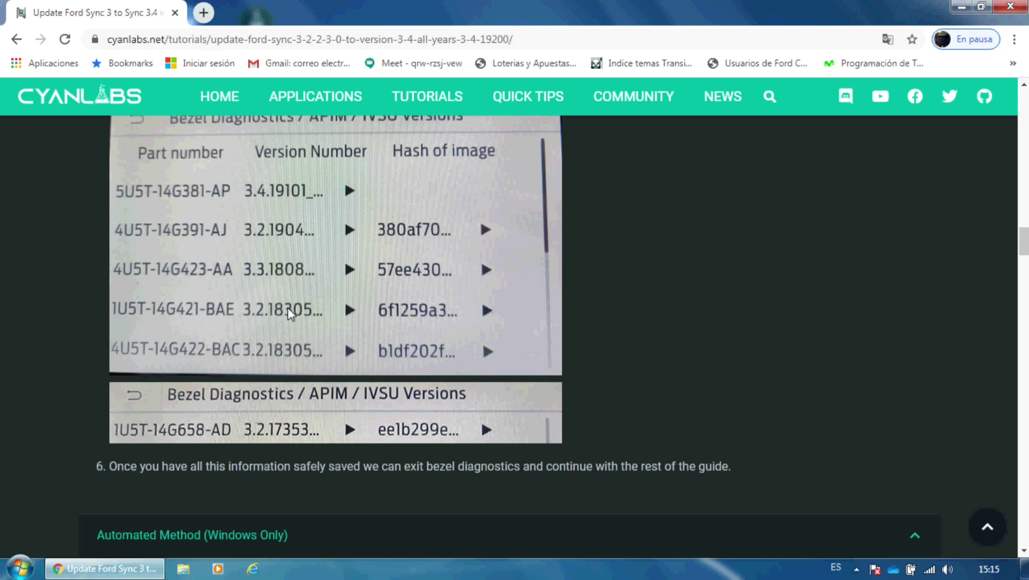
scroll(370, 322, down, 1)
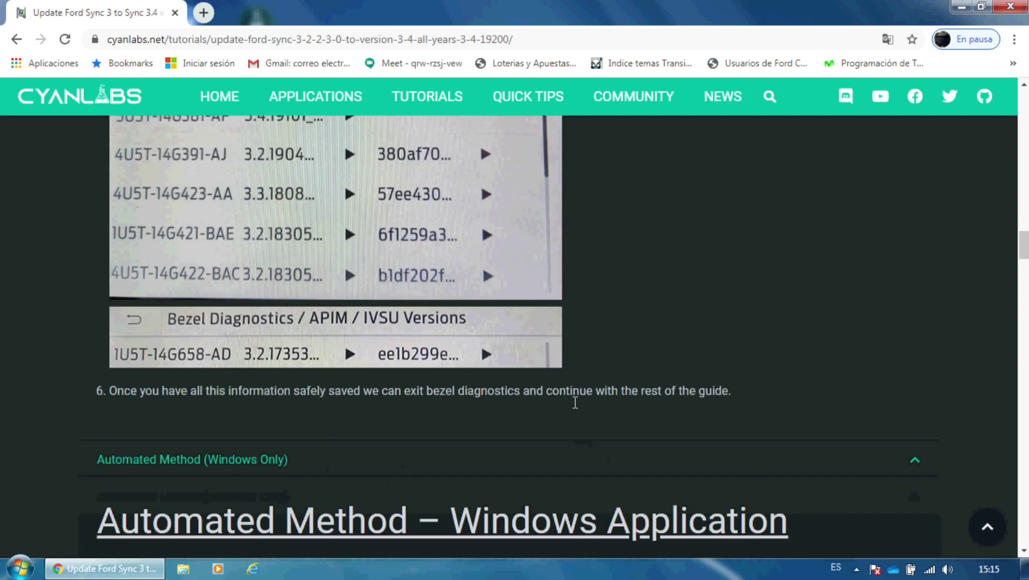
Highlight the instruction to exit bezel diagnostics and continue to the Automated Method – Windows Application section.
double_click(532, 404)
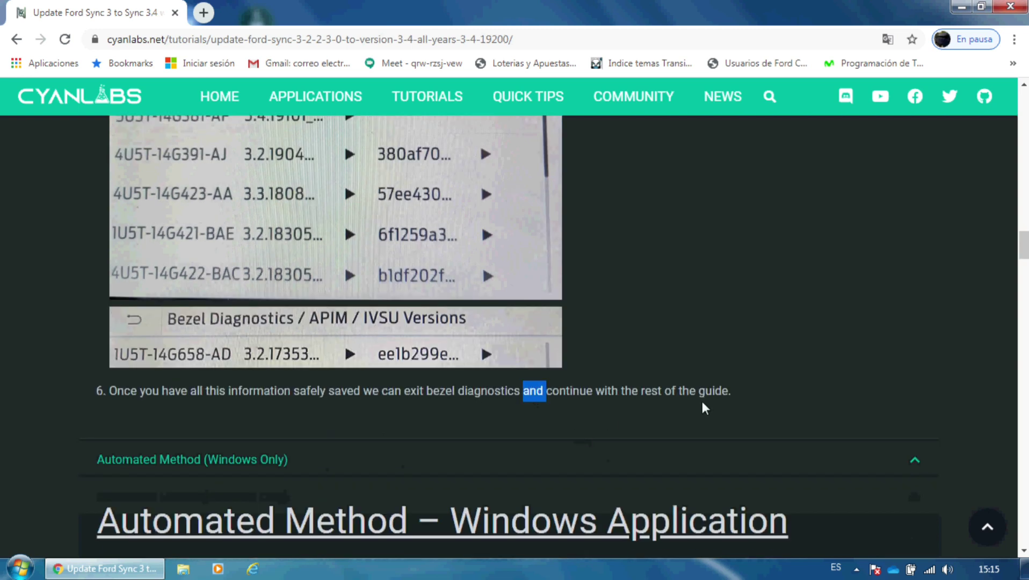
drag(732, 393, 349, 365)
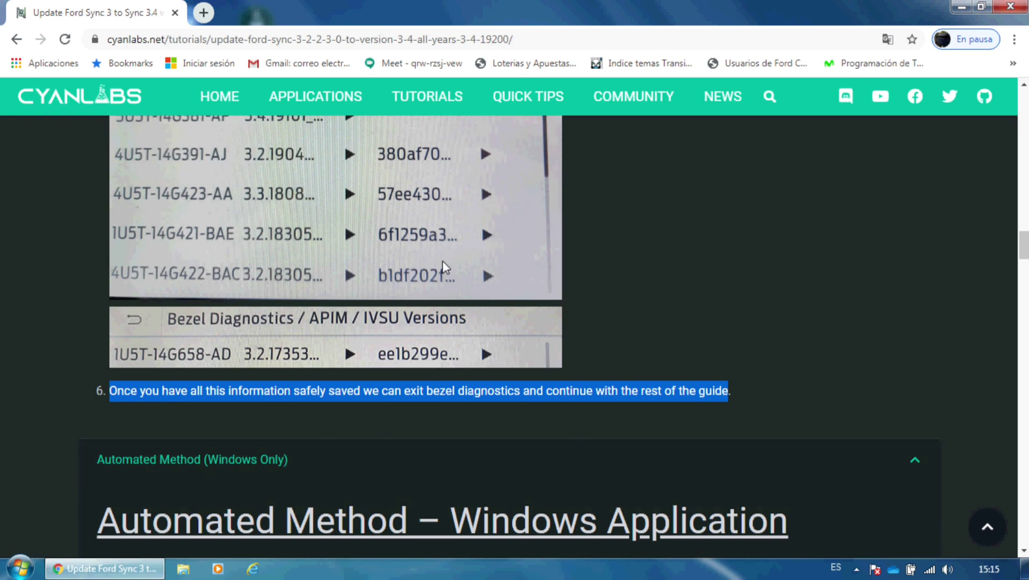
scroll(438, 243, down, 2)
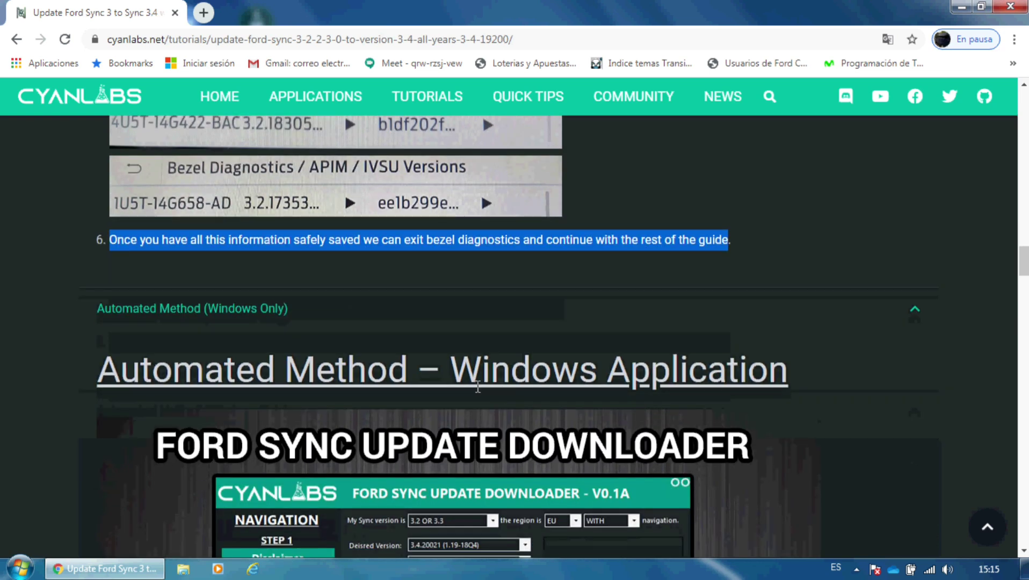
scroll(539, 309, down, 3)
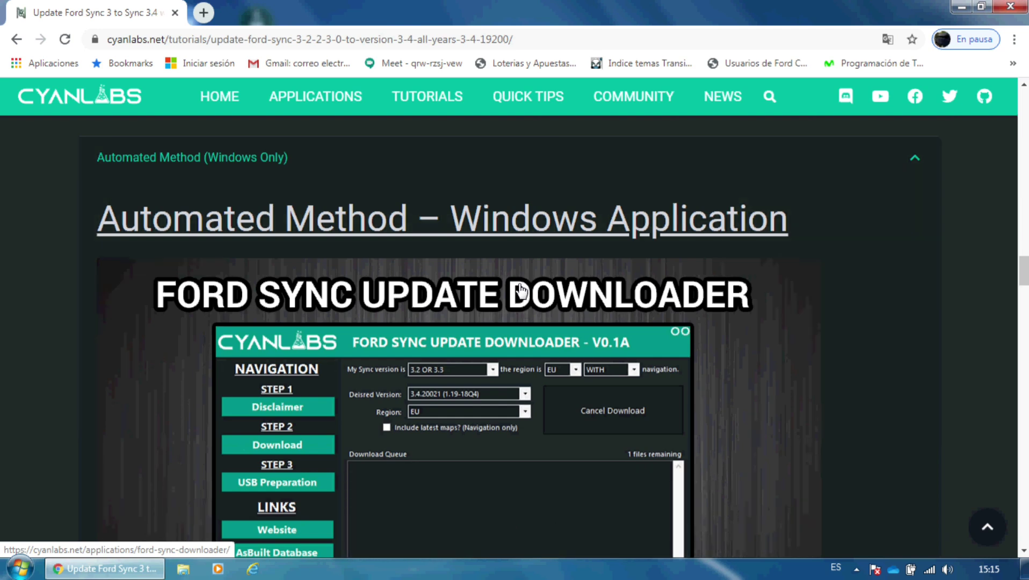
Review the Ford Sync Update Downloader preview and its description in the Automated Method – Windows Application section.
scroll(552, 285, down, 1)
scroll(553, 280, down, 1)
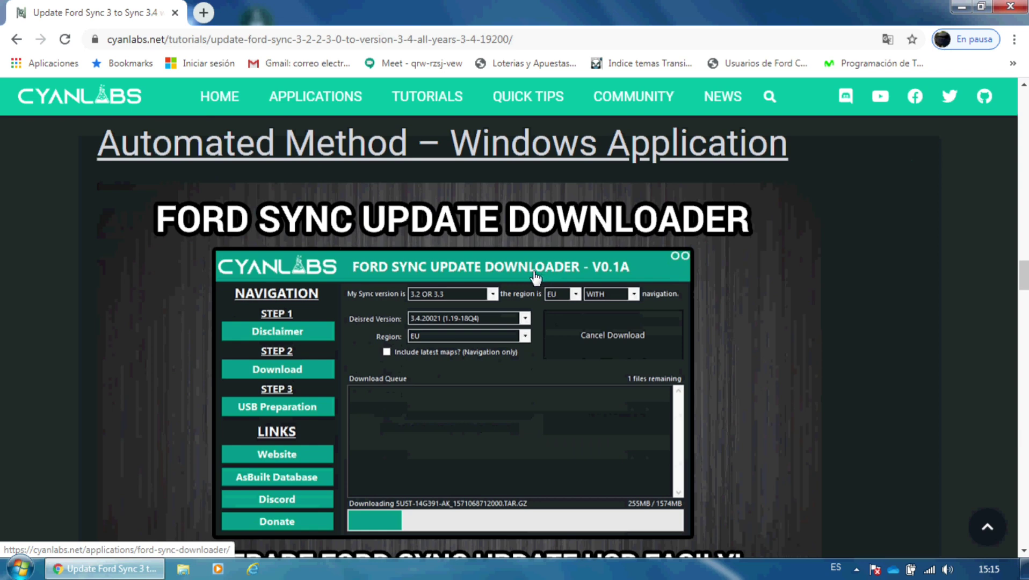
scroll(562, 291, down, 3)
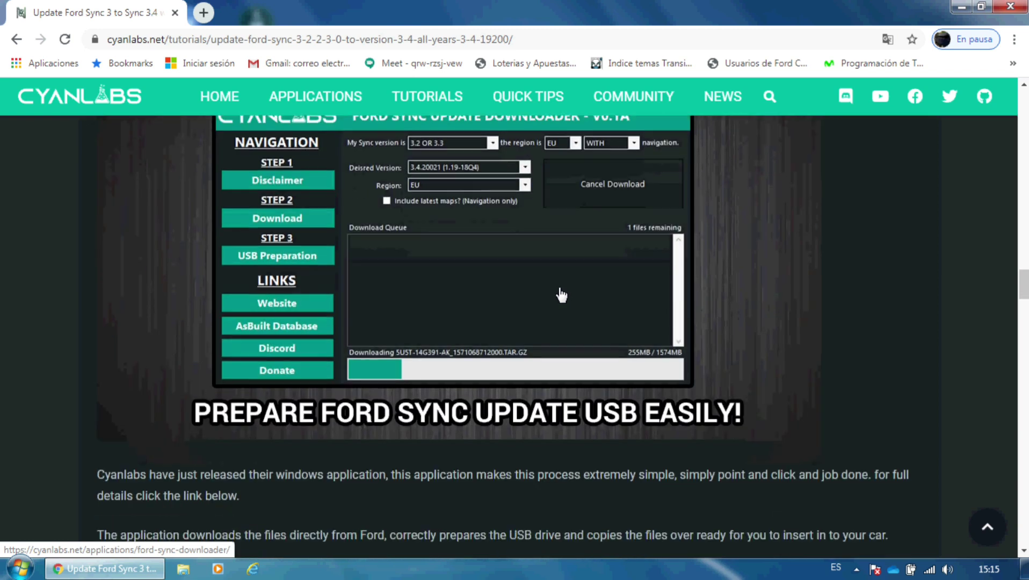
scroll(611, 307, up, 3)
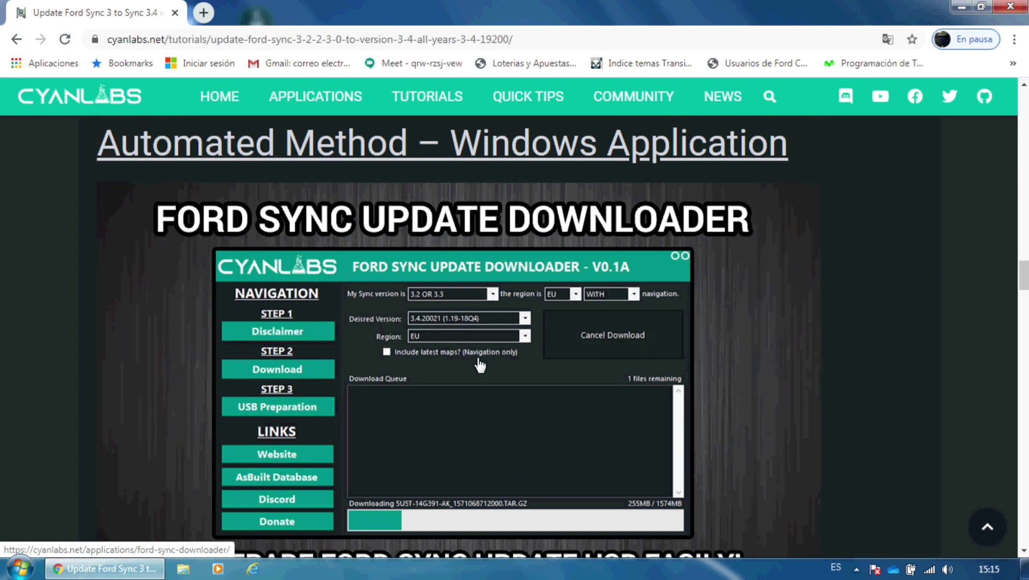
scroll(531, 336, down, 2)
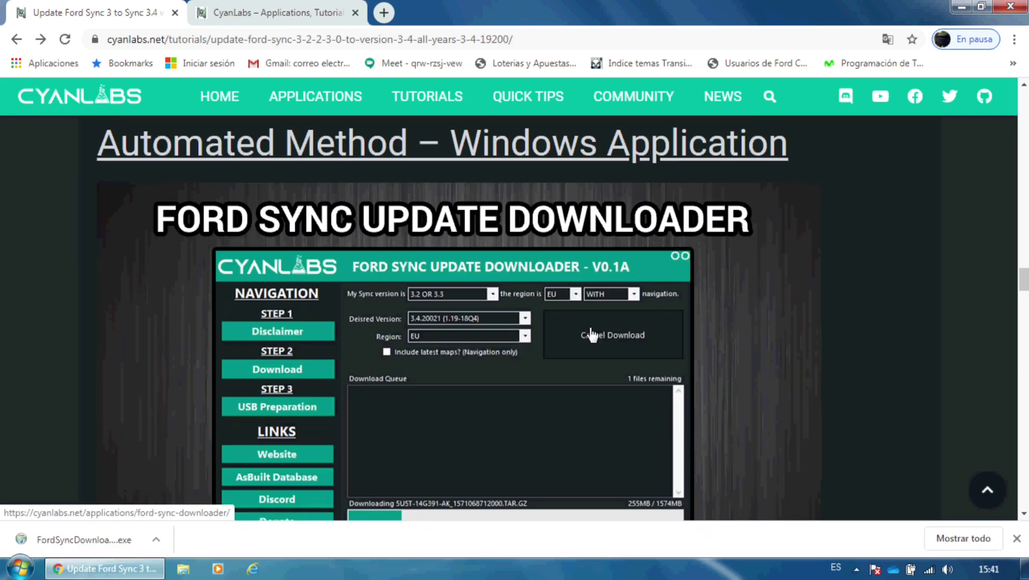
scroll(593, 335, down, 2)
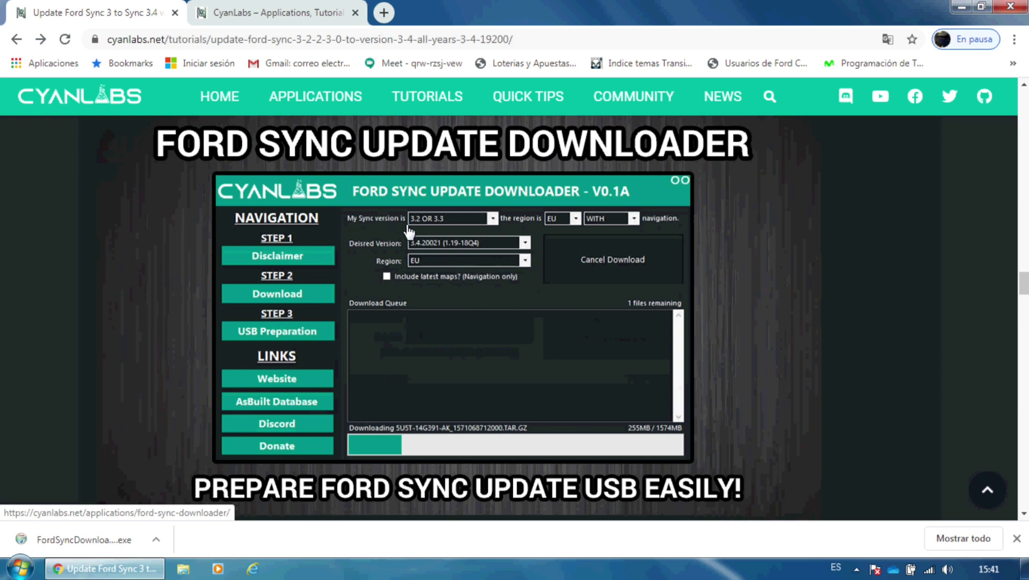
Expand the Manual Method section of the guide and go to its heading.
scroll(408, 232, down, 4)
scroll(468, 245, down, 4)
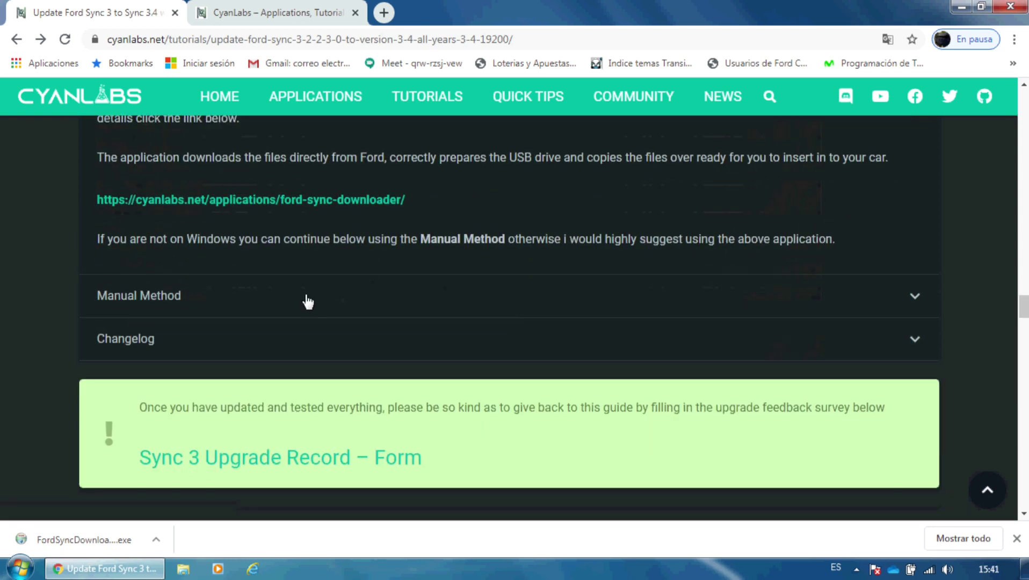
click(147, 298)
scroll(414, 290, up, 5)
scroll(434, 280, up, 4)
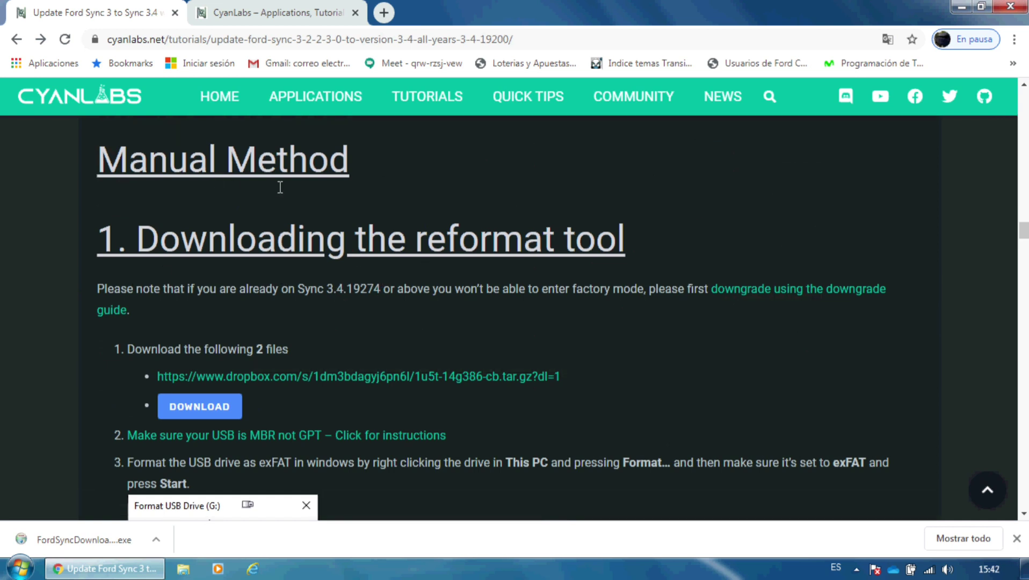
Read the Manual Method's section 1 instructions on downloading the reformat tool, formatting the USB drive as exFAT and copying the files.
scroll(267, 327, down, 1)
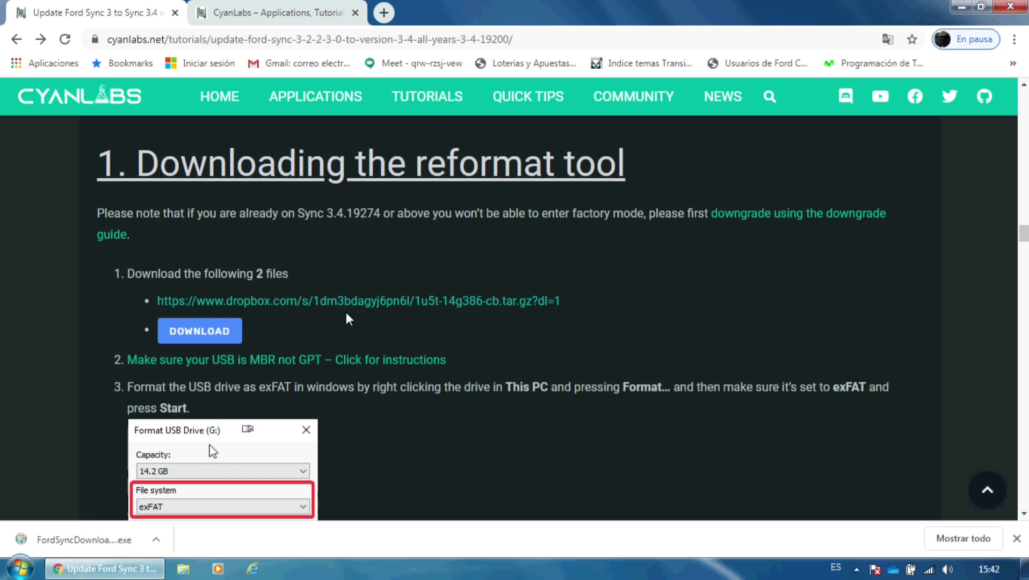
scroll(438, 286, down, 1)
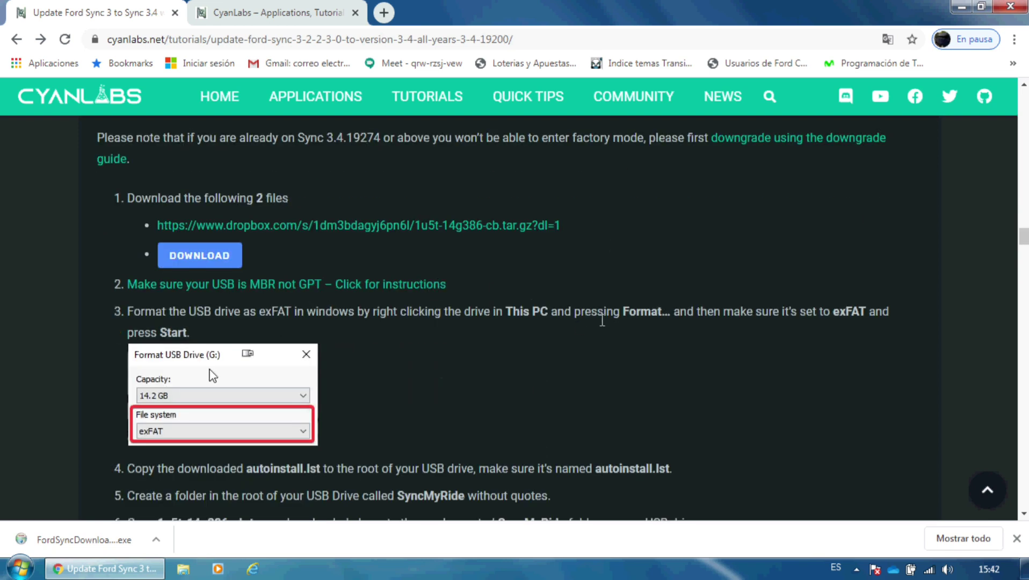
scroll(331, 336, down, 1)
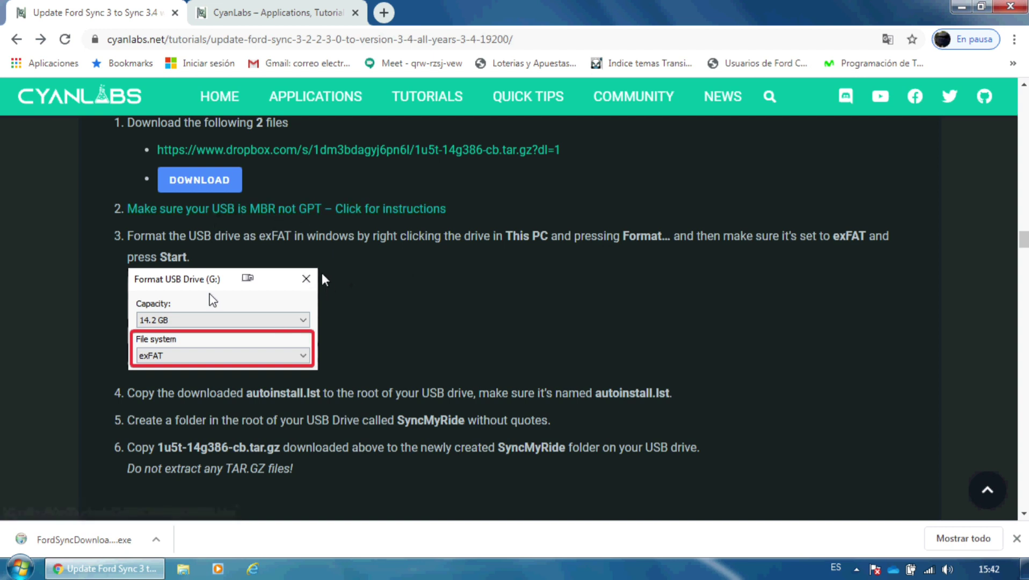
scroll(330, 279, up, 3)
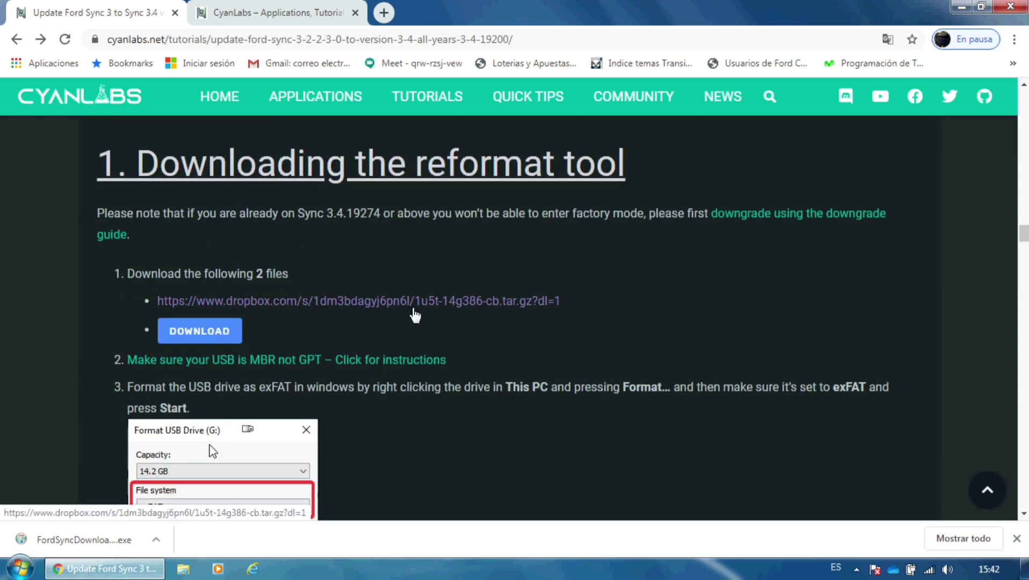
scroll(393, 317, down, 2)
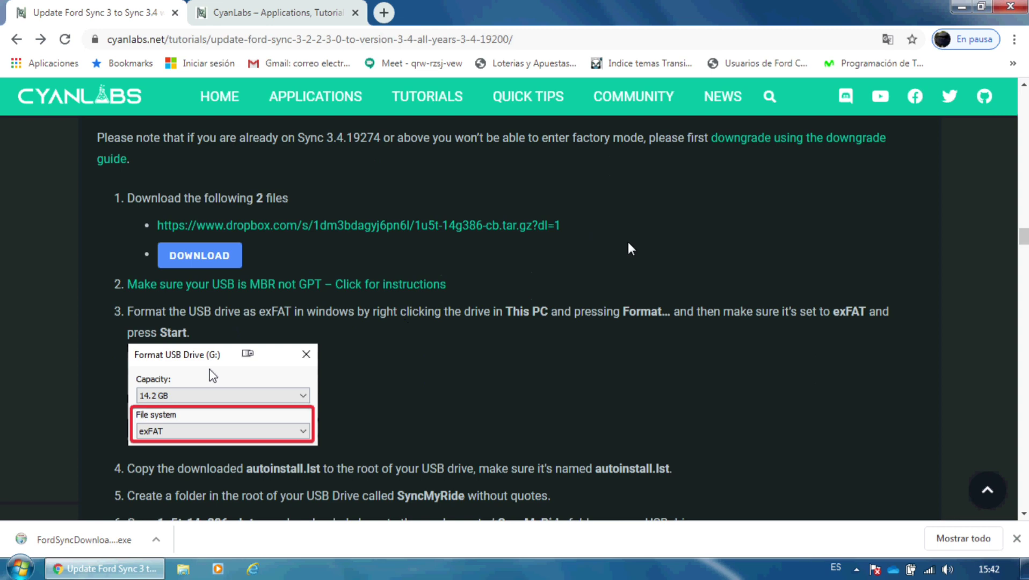
scroll(494, 279, down, 5)
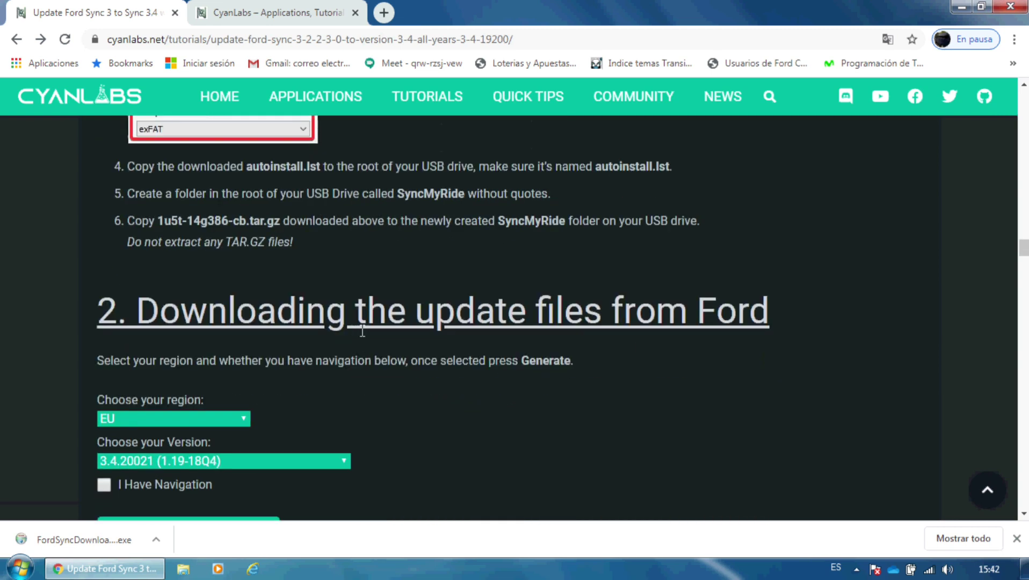
Generate the files and config for region EU and version 3.4.20021 (1.19-18Q4), with I Have Navigation enabled.
scroll(356, 328, down, 3)
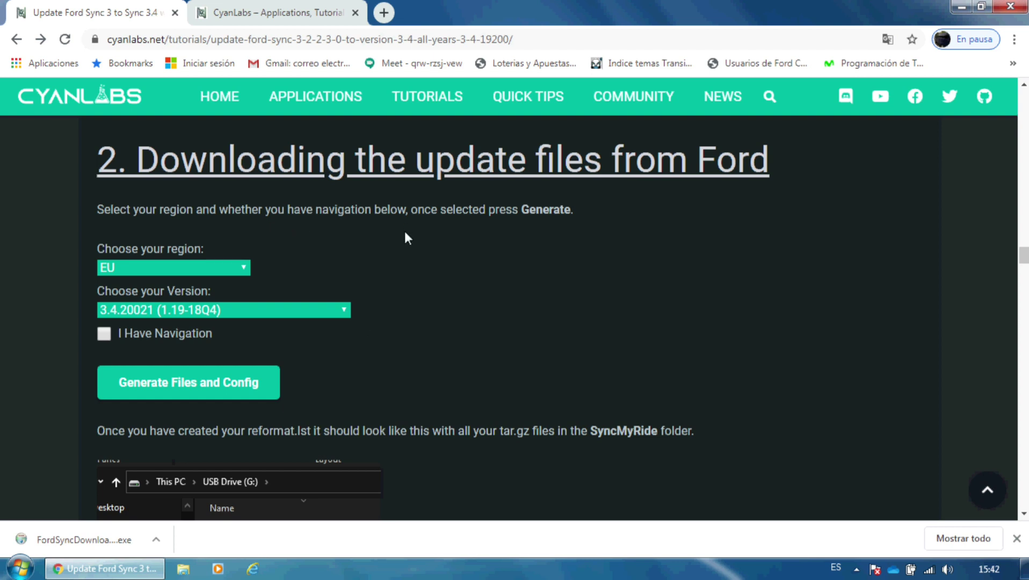
click(244, 267)
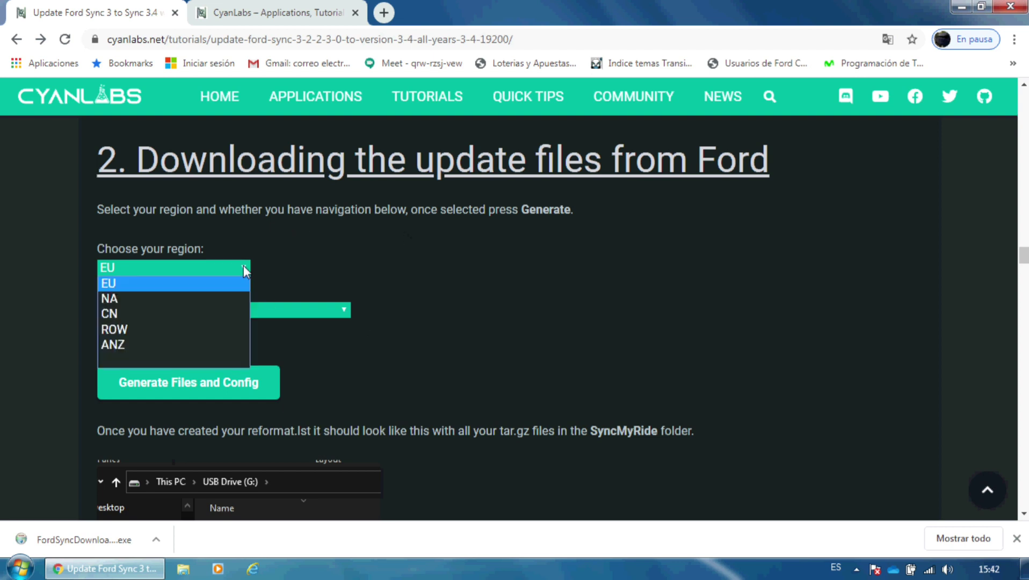
click(244, 266)
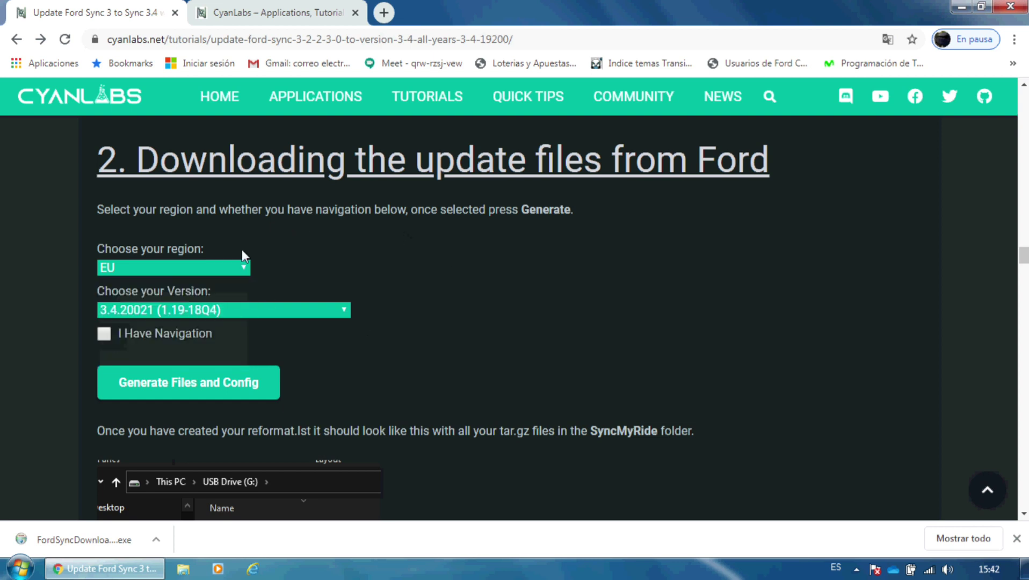
click(290, 311)
click(264, 323)
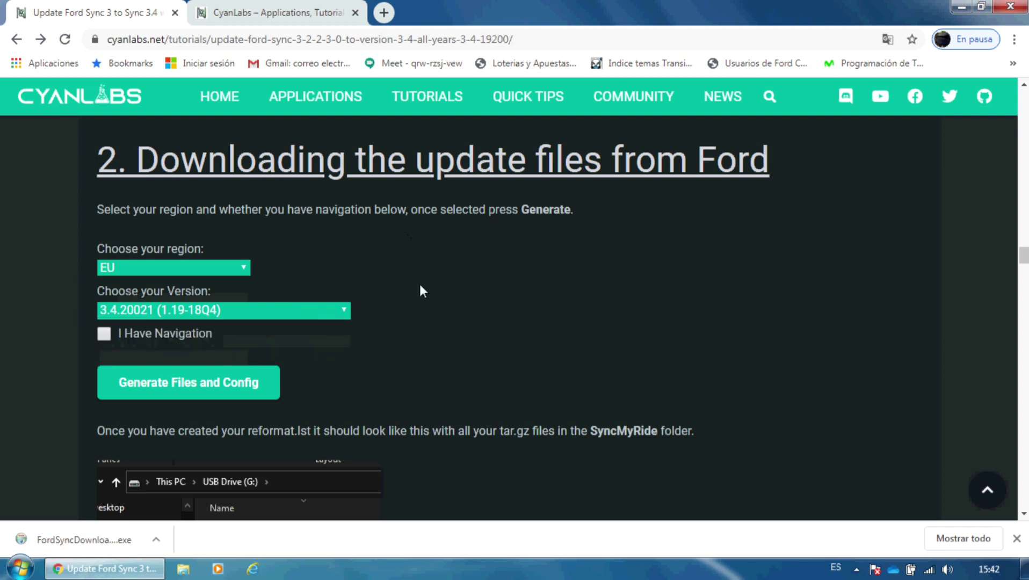
scroll(417, 291, down, 1)
click(107, 260)
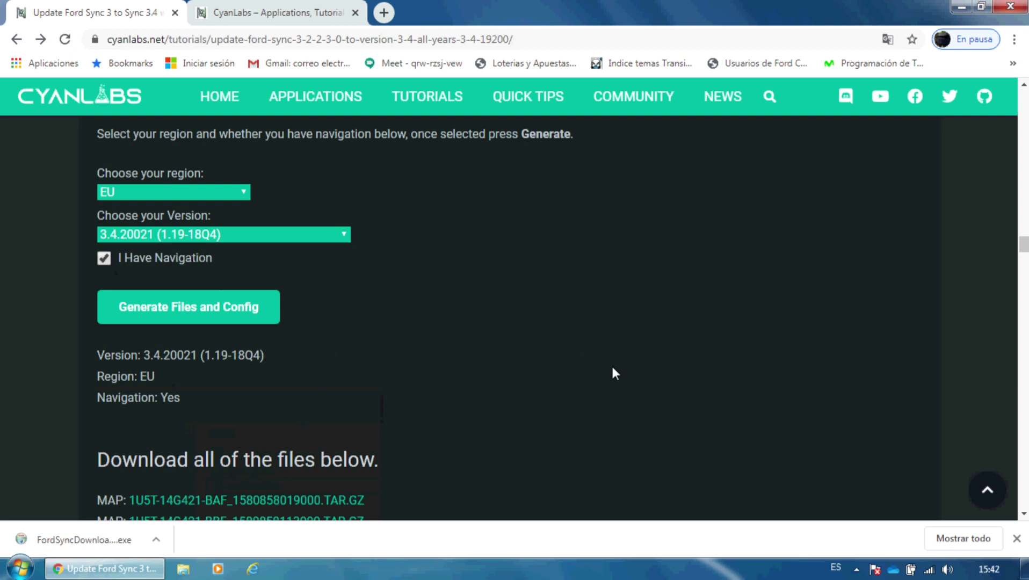
Examine the generated map, voice and apps download links, and recheck the region, version and navigation choices in section 2.
scroll(475, 397, down, 3)
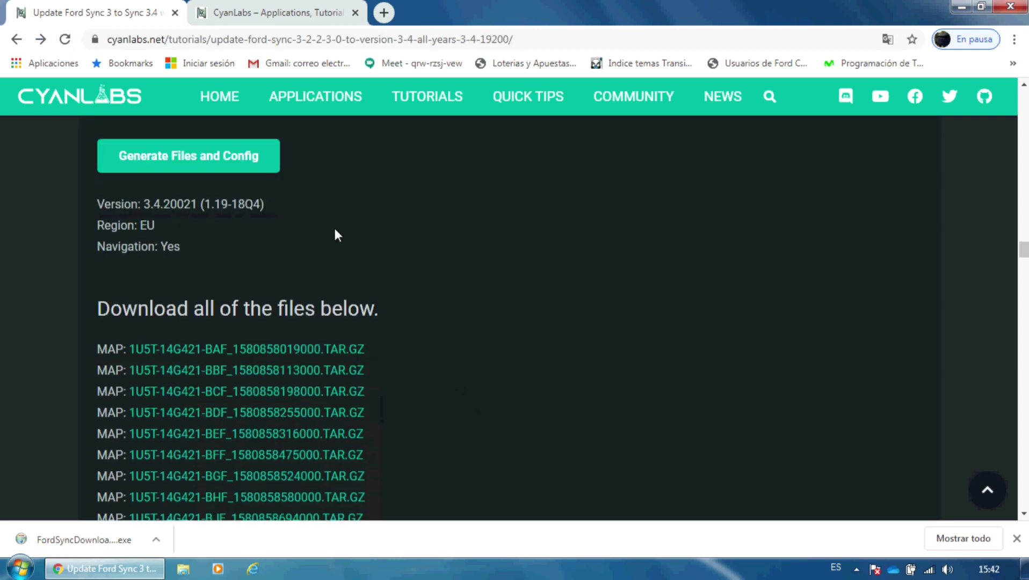
scroll(333, 227, down, 3)
scroll(461, 274, down, 3)
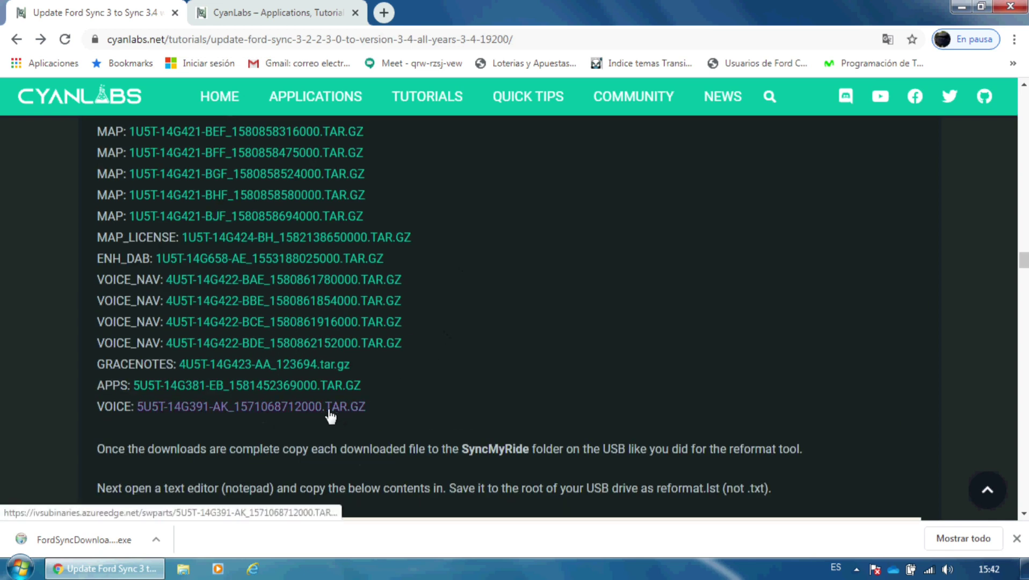
scroll(331, 419, up, 3)
scroll(346, 398, up, 3)
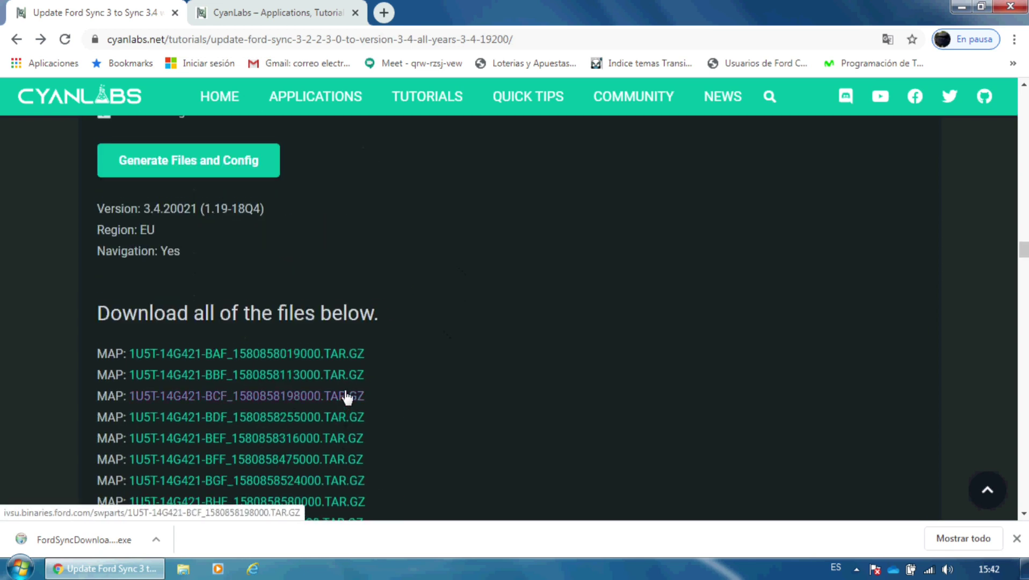
scroll(354, 398, up, 3)
scroll(368, 389, down, 3)
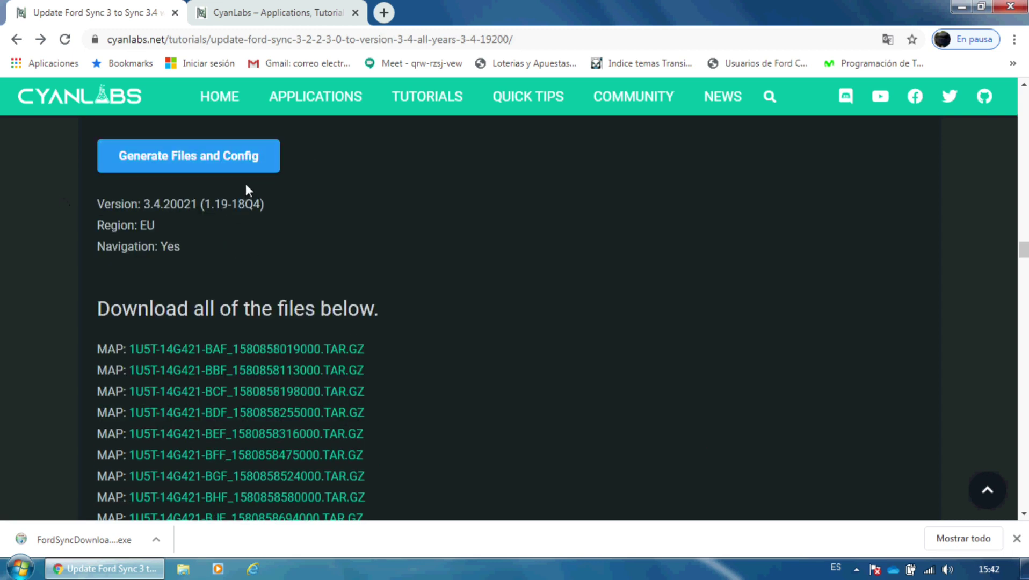
scroll(376, 241, up, 3)
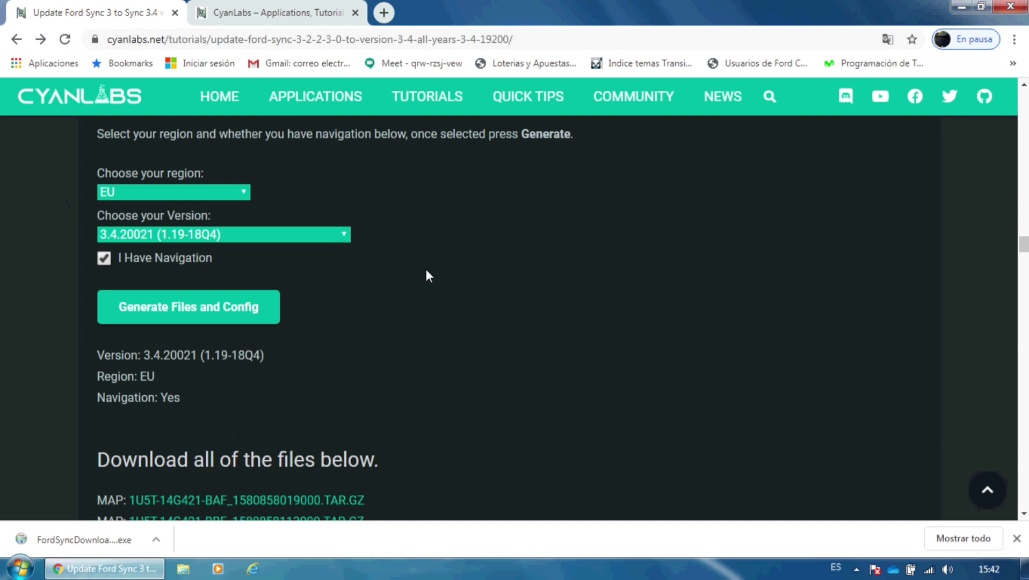
scroll(450, 308, up, 3)
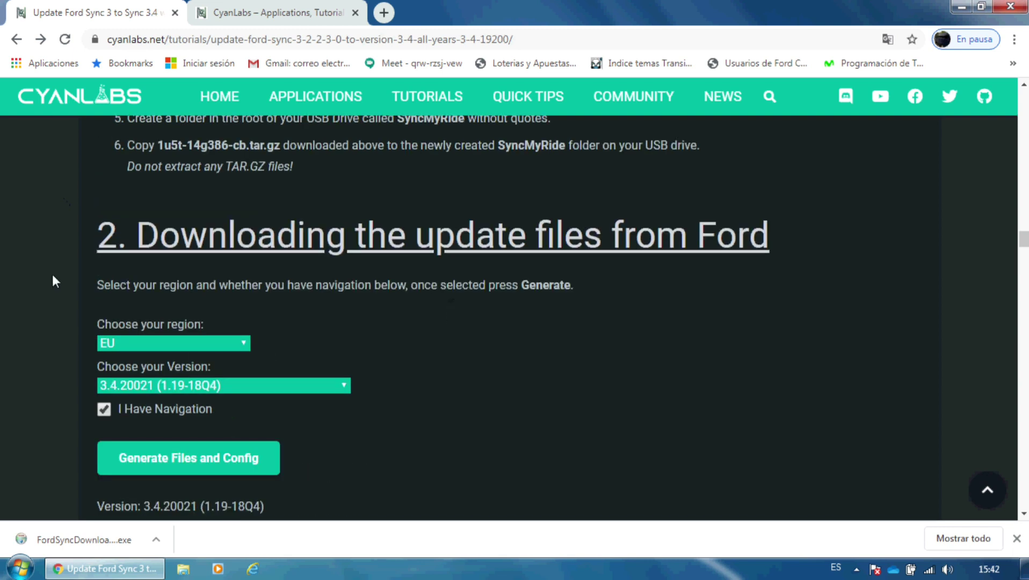
drag(138, 292, 419, 292)
click(312, 269)
scroll(397, 308, up, 4)
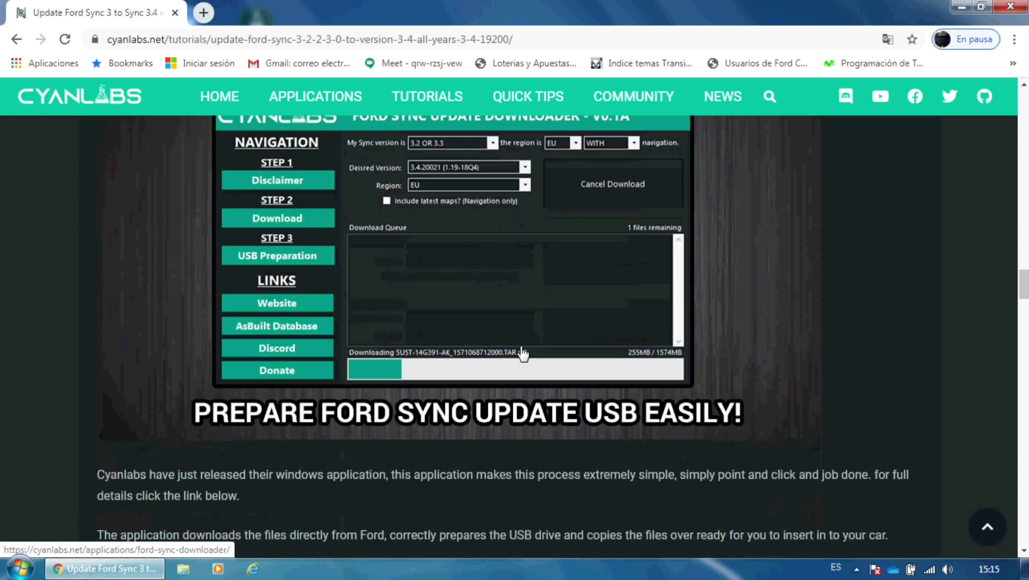
Open the Ford Sync Downloader application page from the link in the Automated Method section.
scroll(574, 395, down, 1)
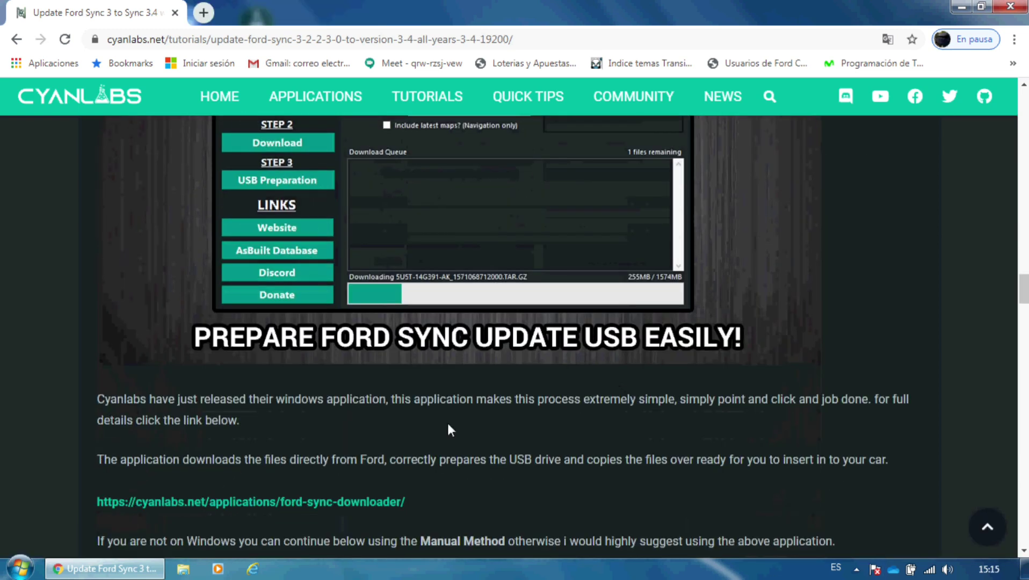
scroll(343, 418, down, 1)
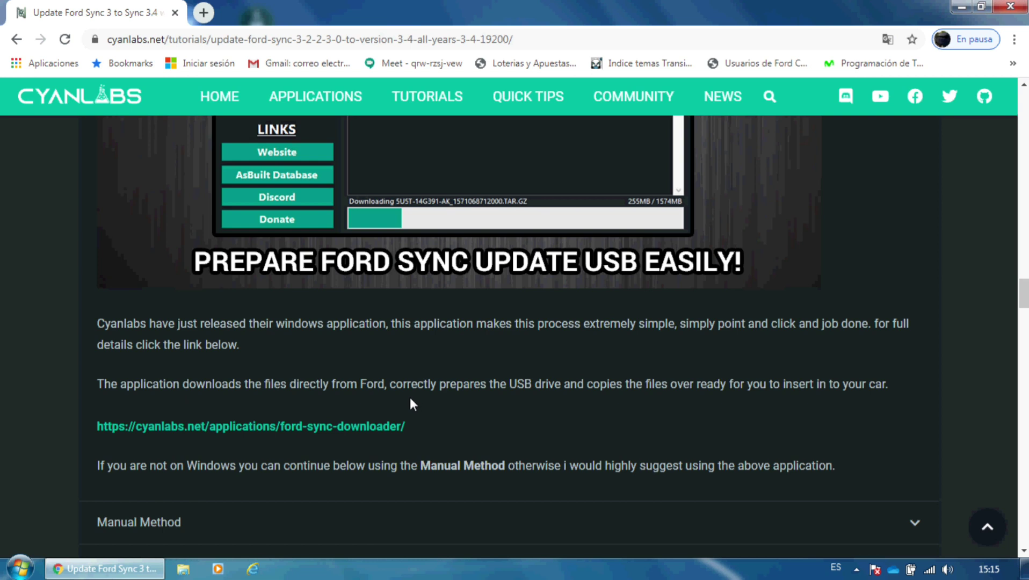
click(393, 430)
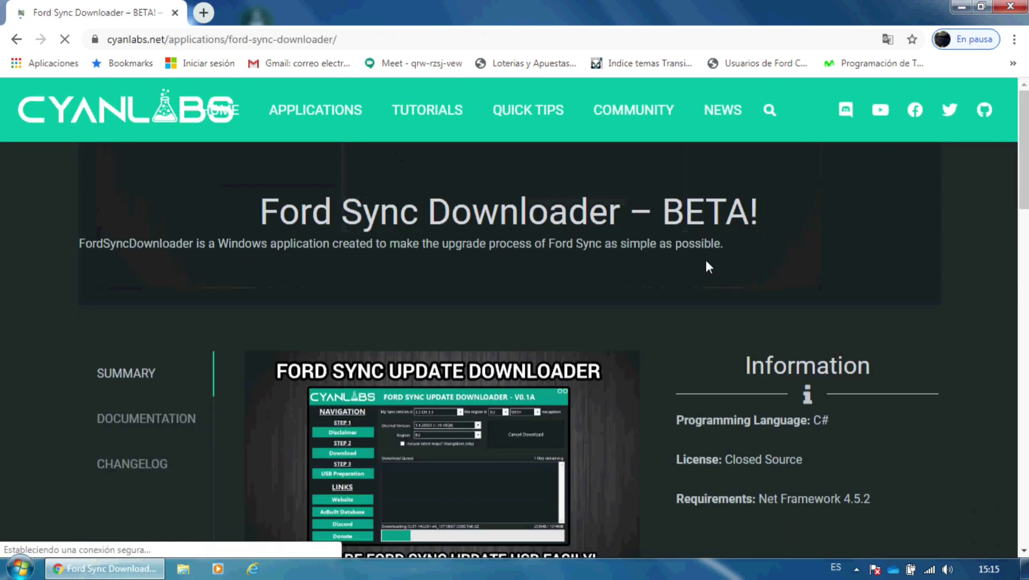
Download FordSyncDownloader version 1.0.0.0 and save it to the desktop (Escritorio) as FordSyncDownloader_24-05-2020.exe.
scroll(510, 346, down, 3)
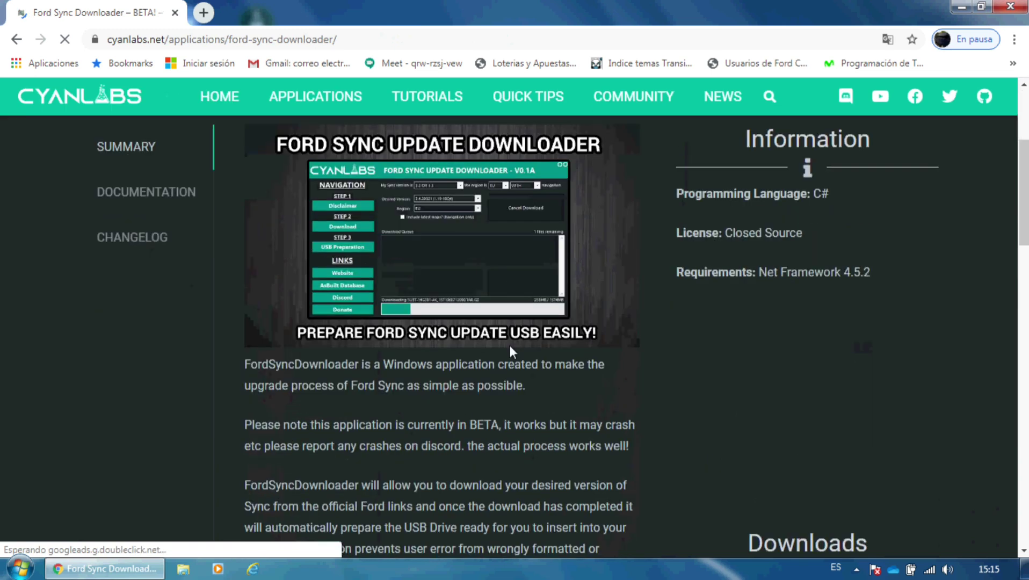
scroll(509, 346, down, 3)
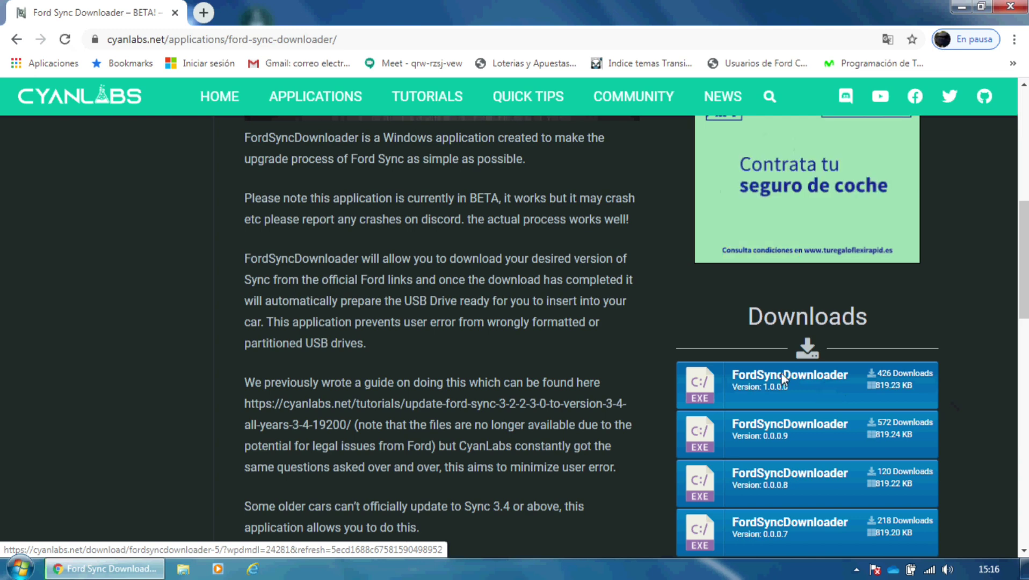
click(749, 386)
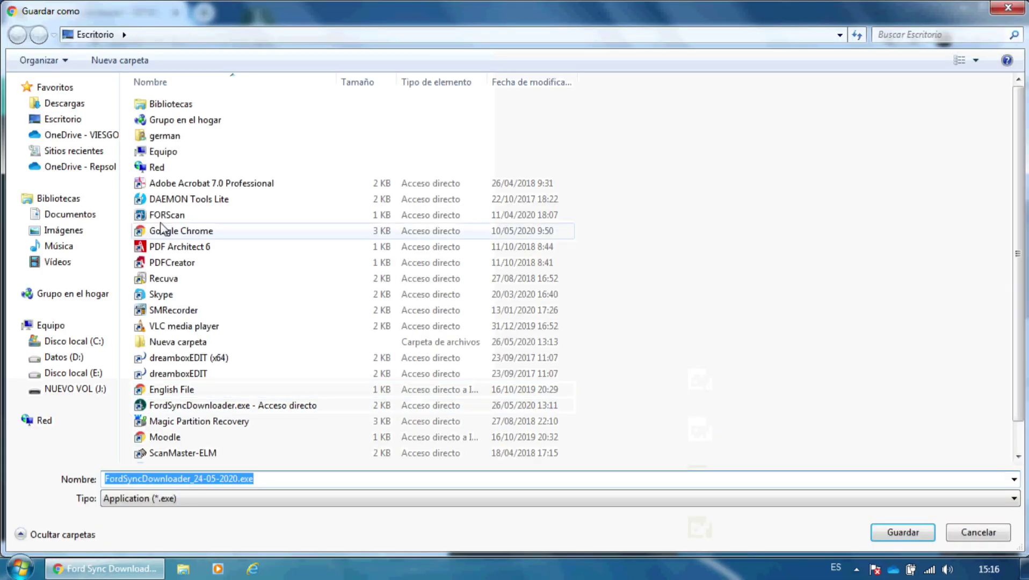
click(902, 532)
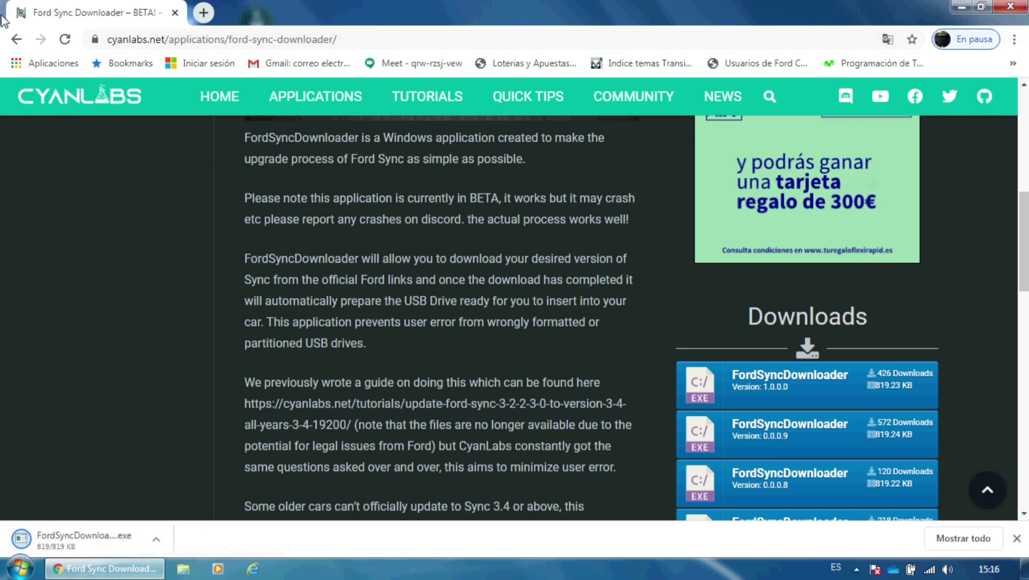
Go back to the update guide, minimize the browser and select FordSyncDownloader_24-05-2020.exe on the desktop.
click(17, 39)
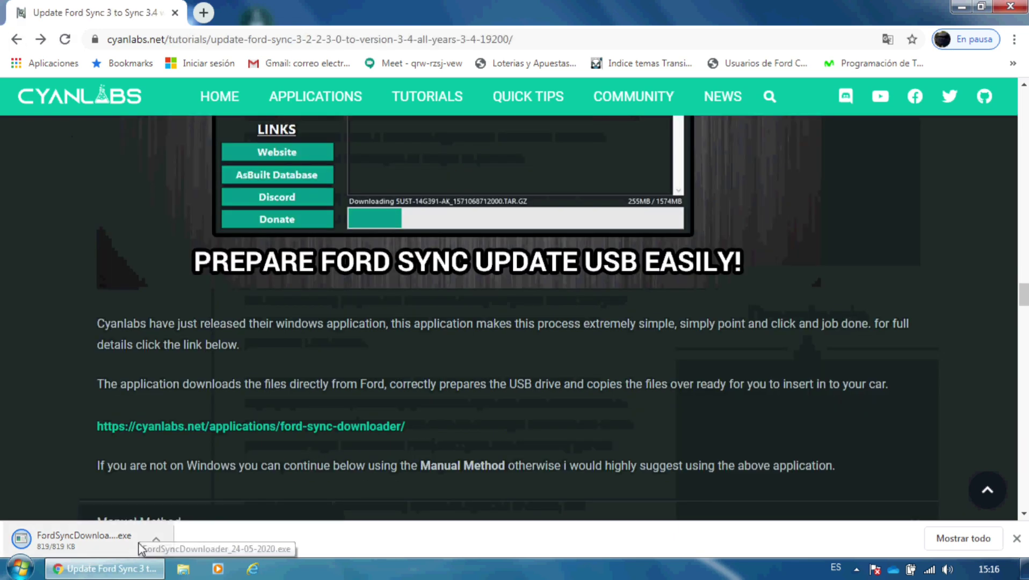
click(962, 8)
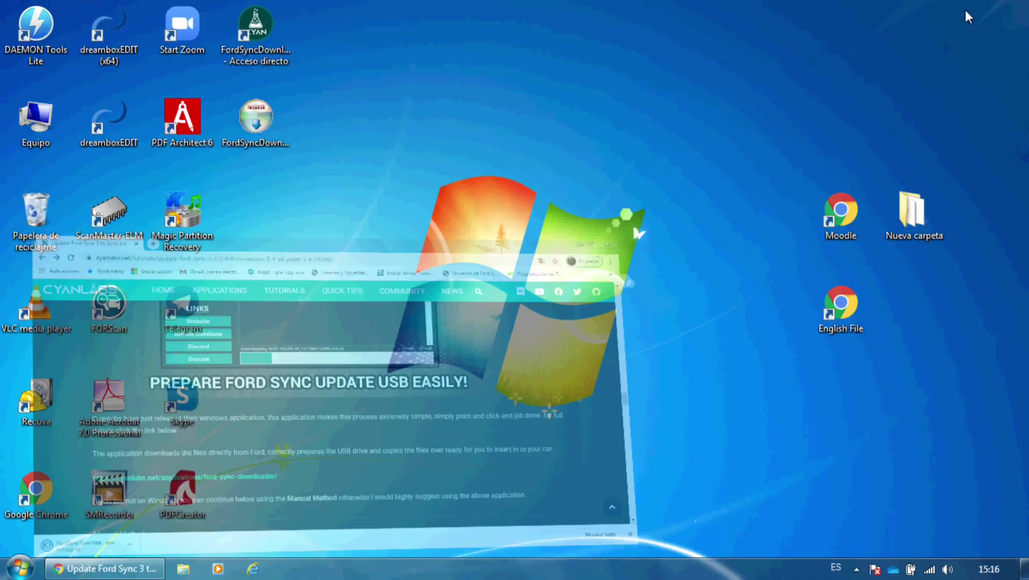
click(255, 141)
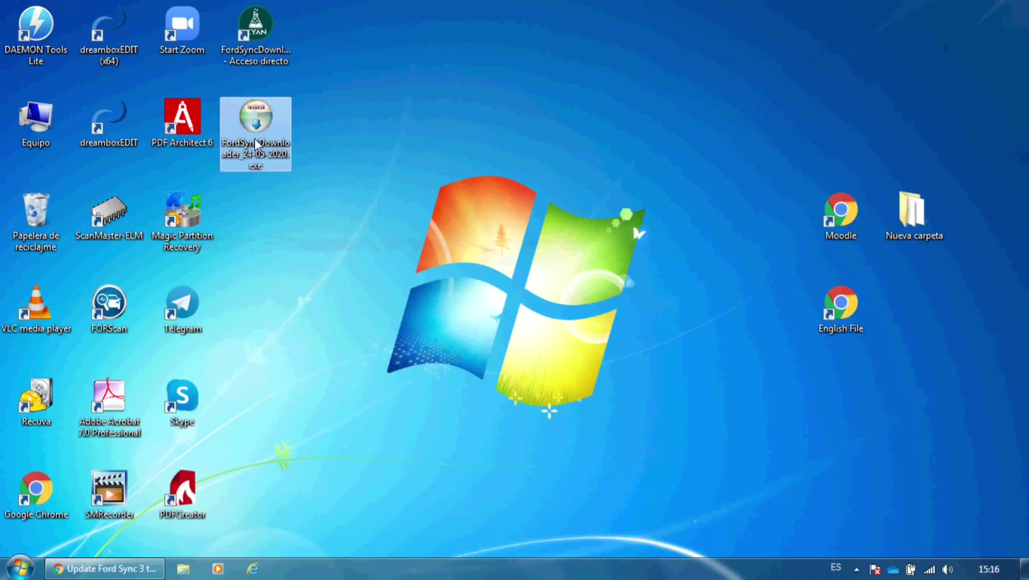
Install FordSyncDownloader with a desktop shortcut and launch it when setup finishes.
double_click(262, 146)
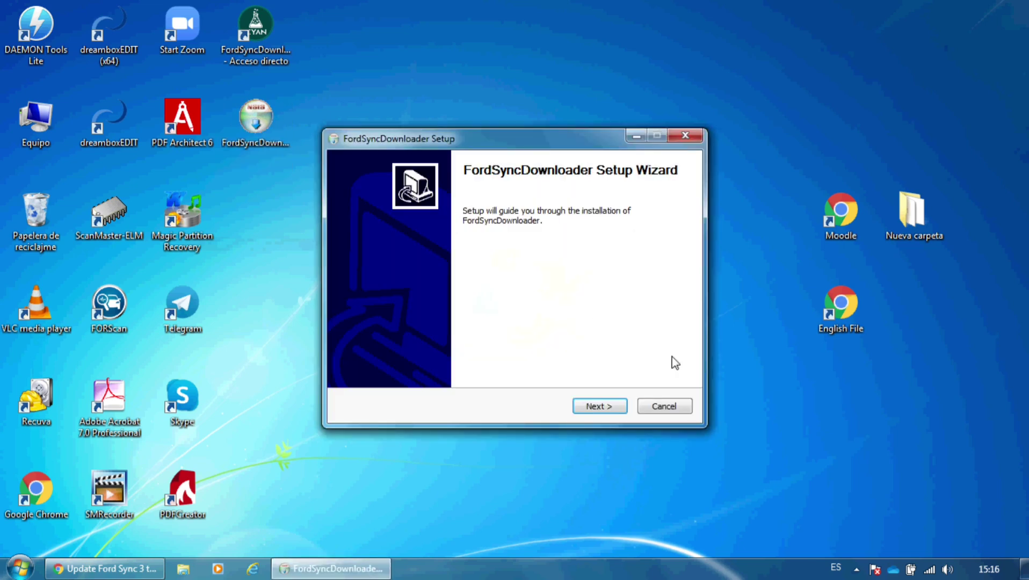
click(583, 404)
click(602, 406)
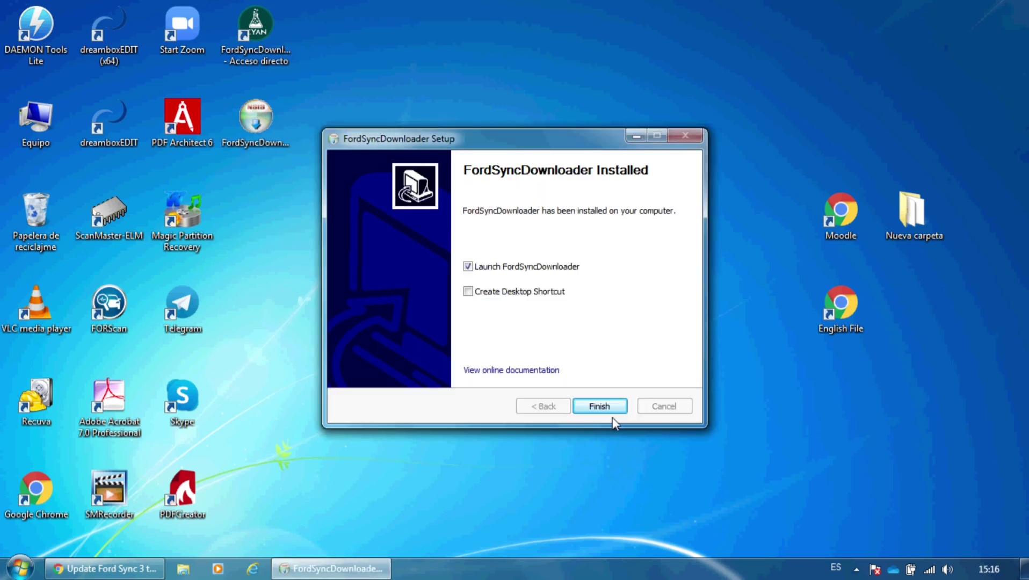
click(510, 297)
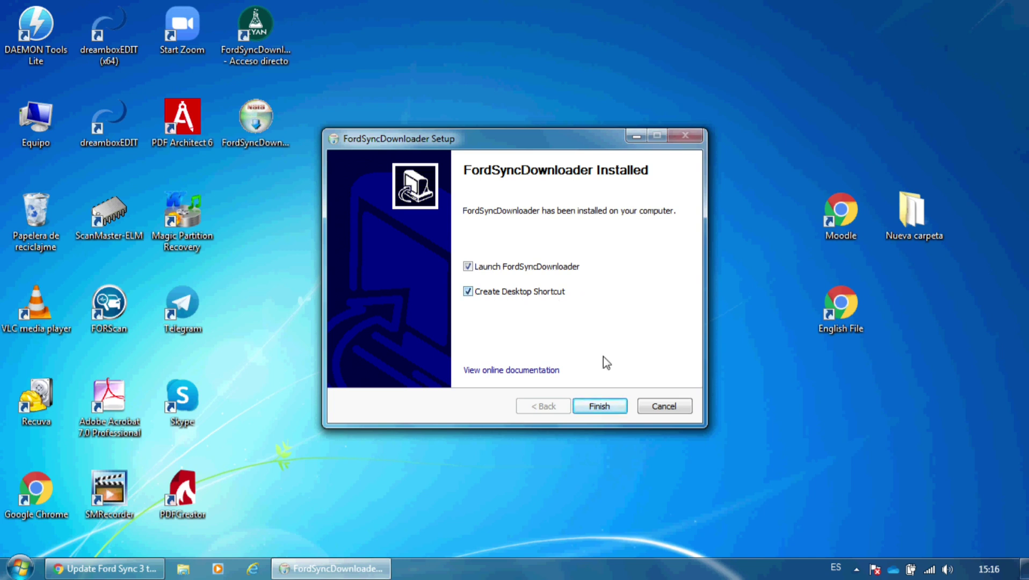
click(602, 406)
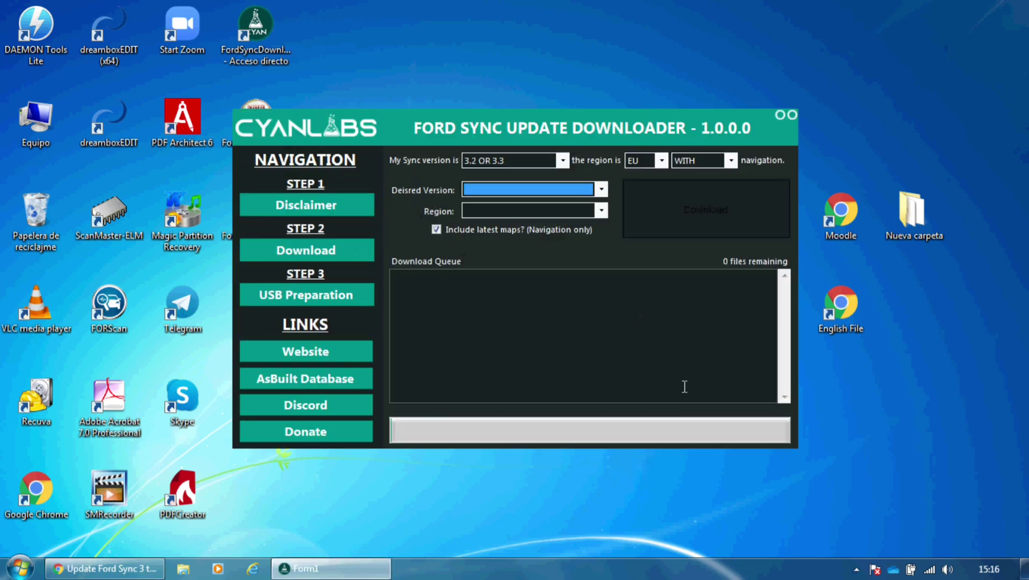
Review the Step 1 disclaimer, accept its risks and continue to the download page.
drag(573, 134, 727, 123)
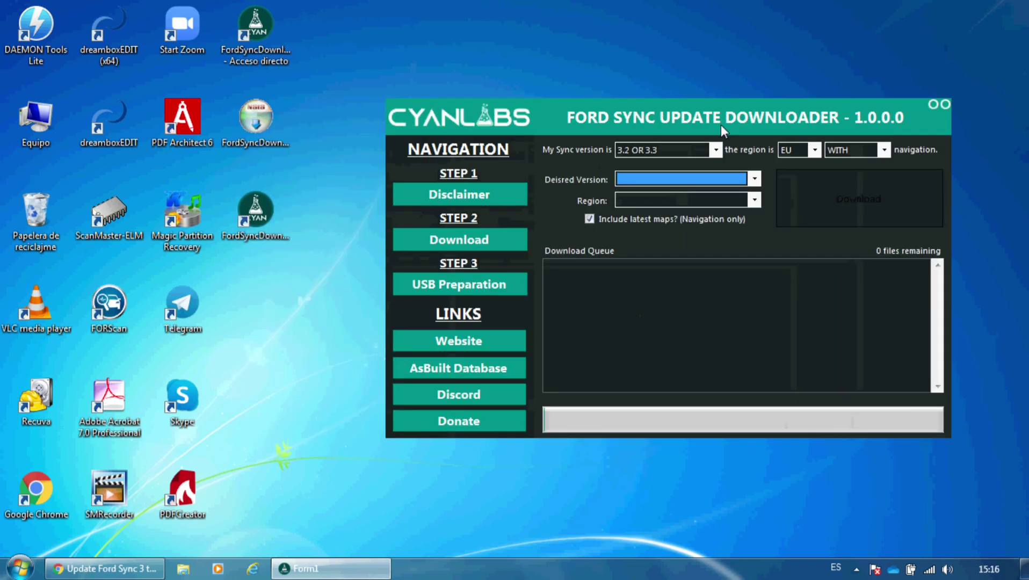
click(466, 192)
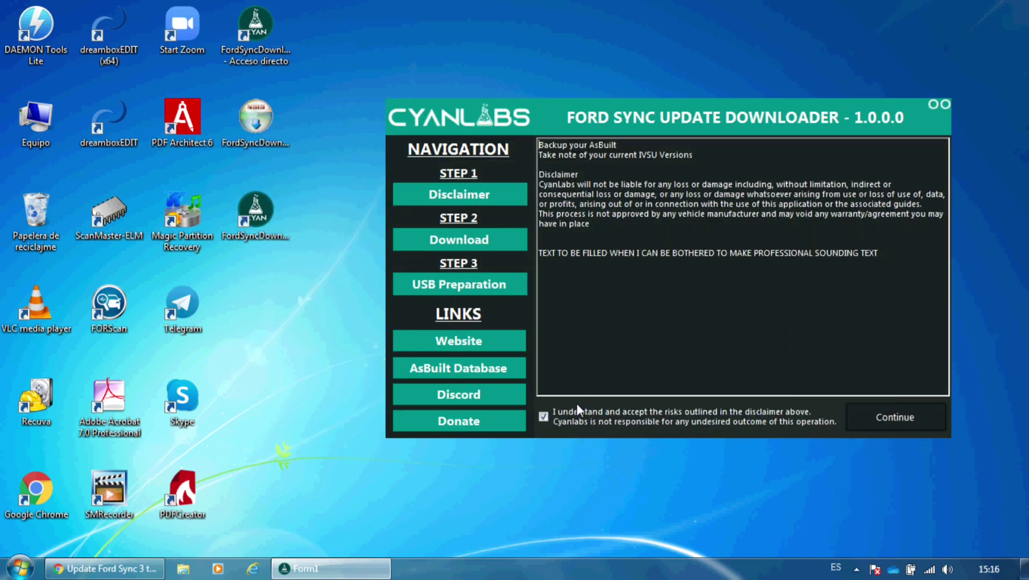
click(544, 417)
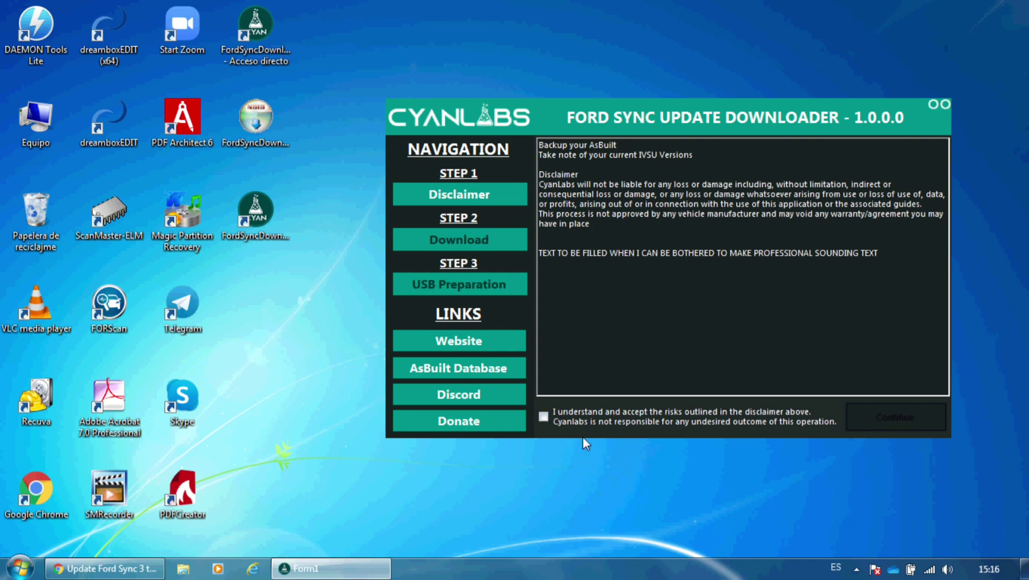
drag(577, 131, 502, 45)
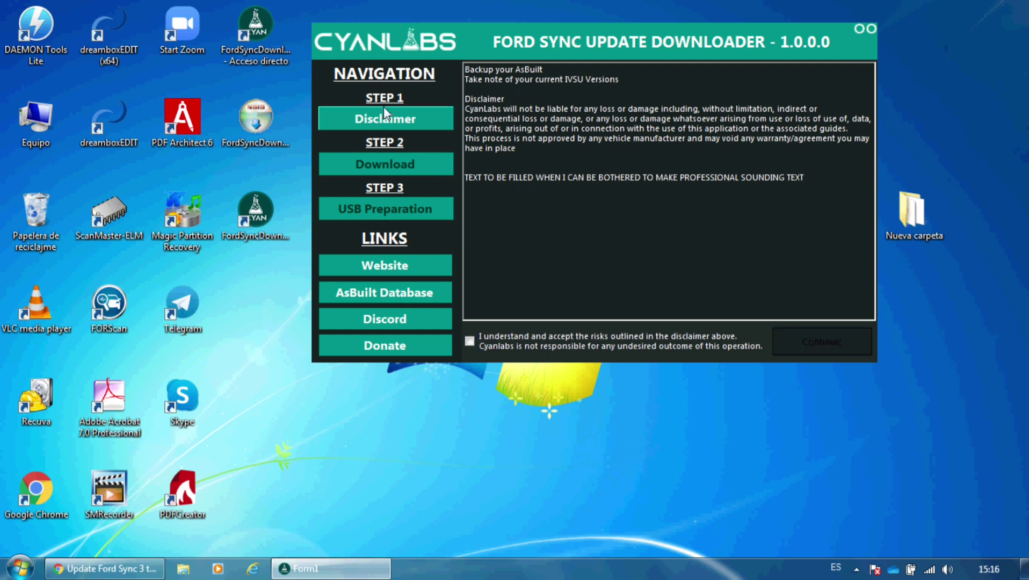
click(470, 340)
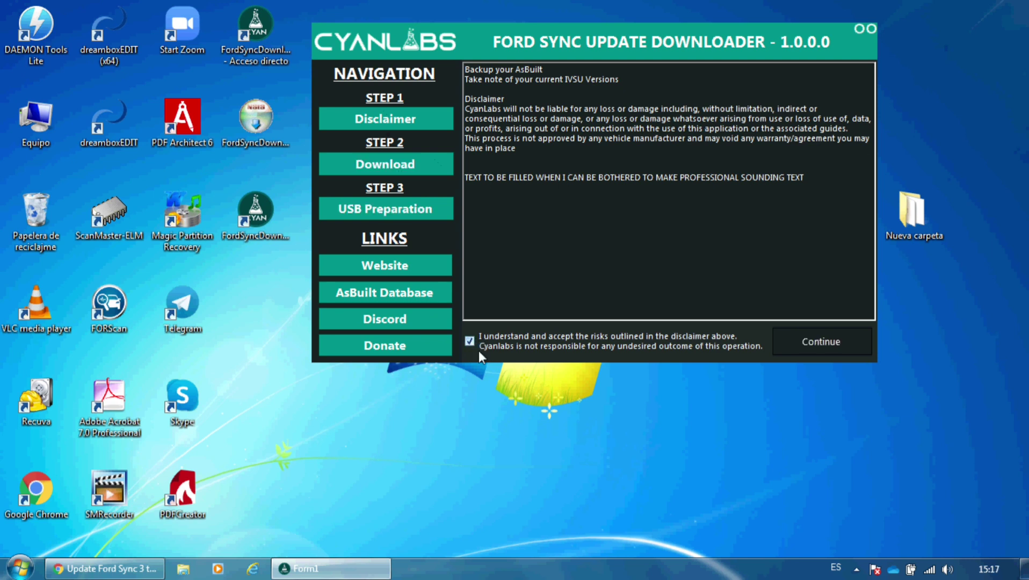
click(811, 343)
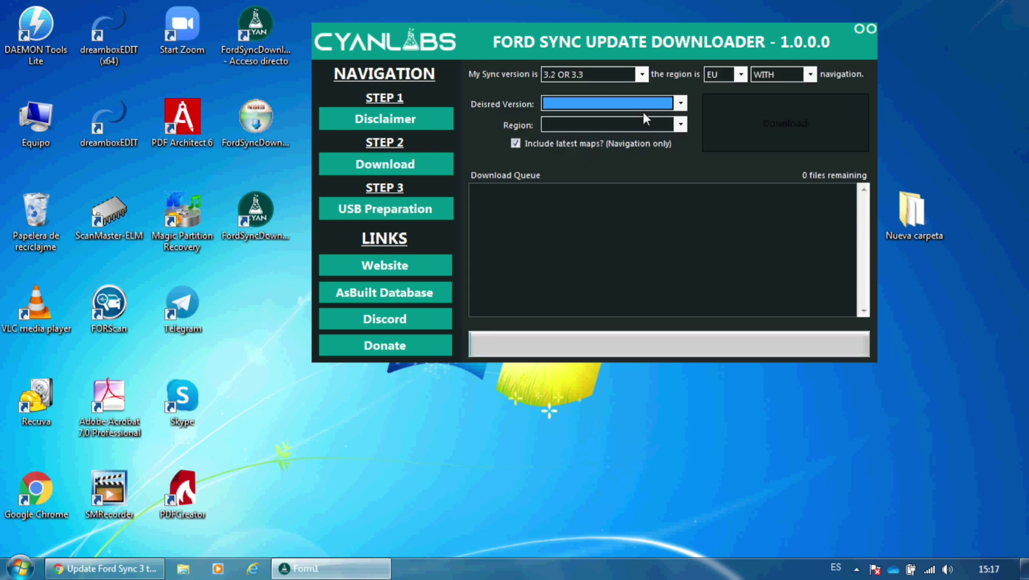
Set the current Sync version to OLDER THAN 3.2, the region to EU and navigation to WITH.
click(641, 74)
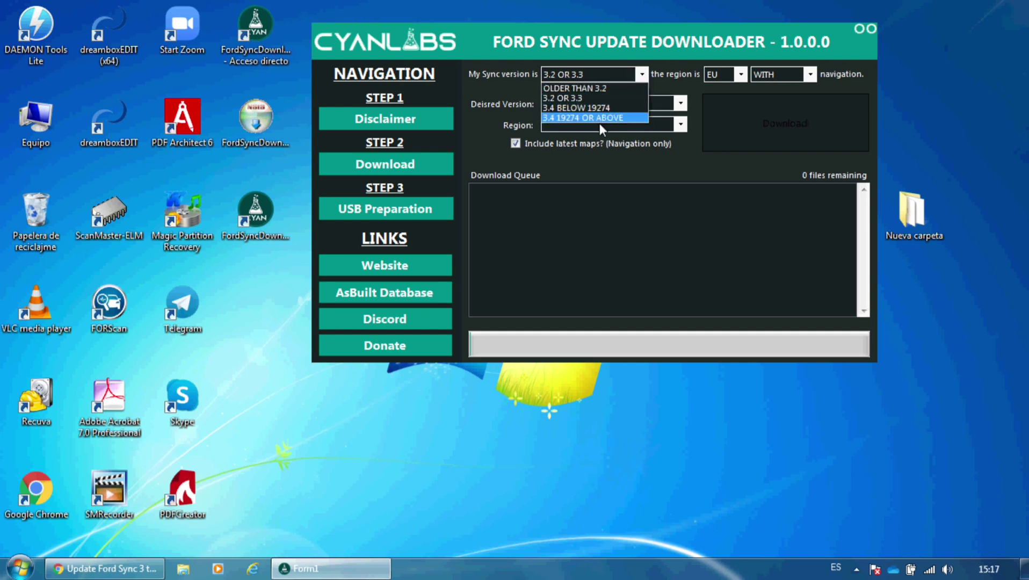
click(600, 88)
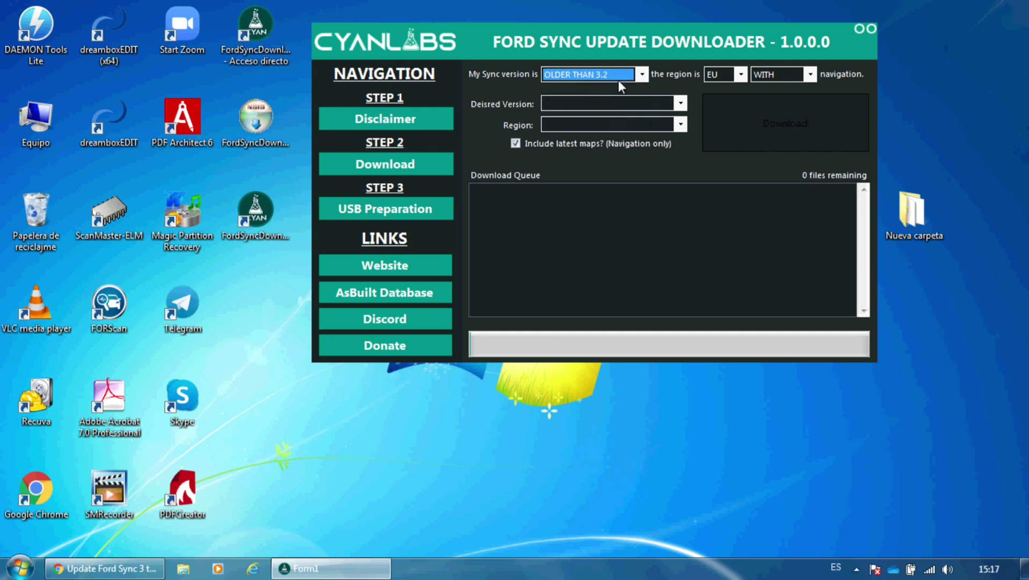
click(714, 75)
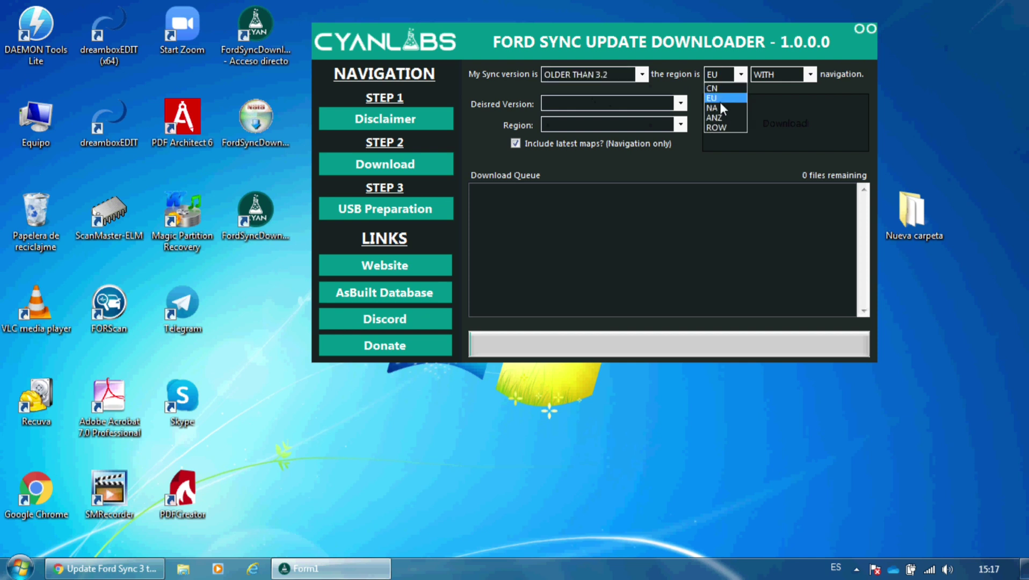
click(718, 98)
click(785, 76)
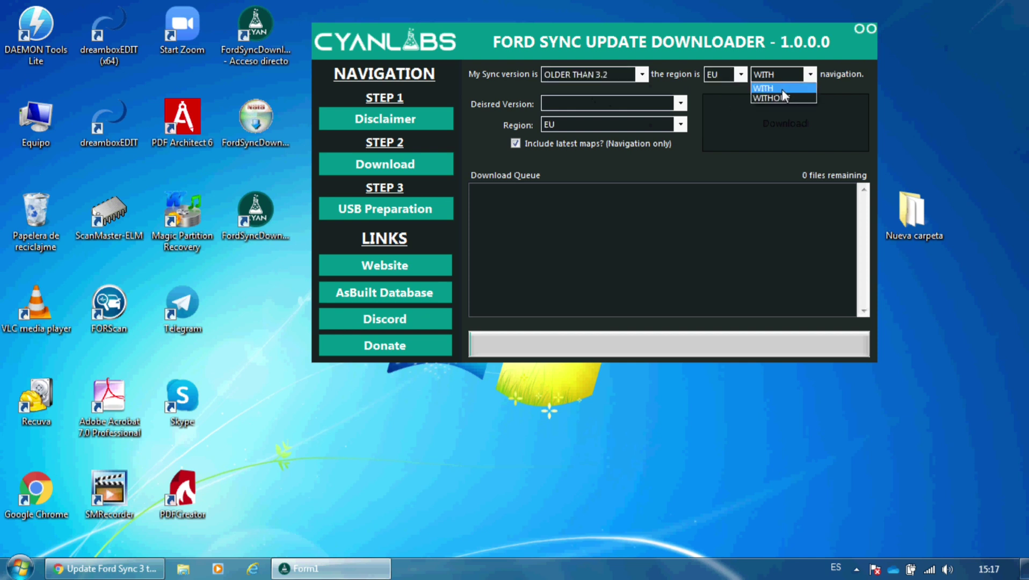
click(782, 89)
Choose 3.4.20021 (1.19-18Q4) as the desired version and download its EU files with the latest maps.
click(681, 104)
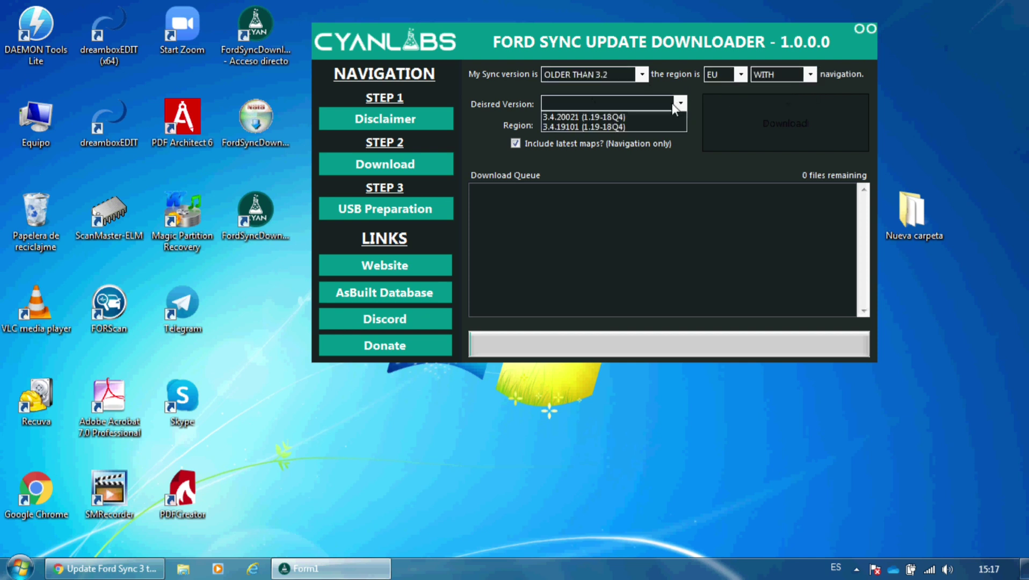
click(575, 116)
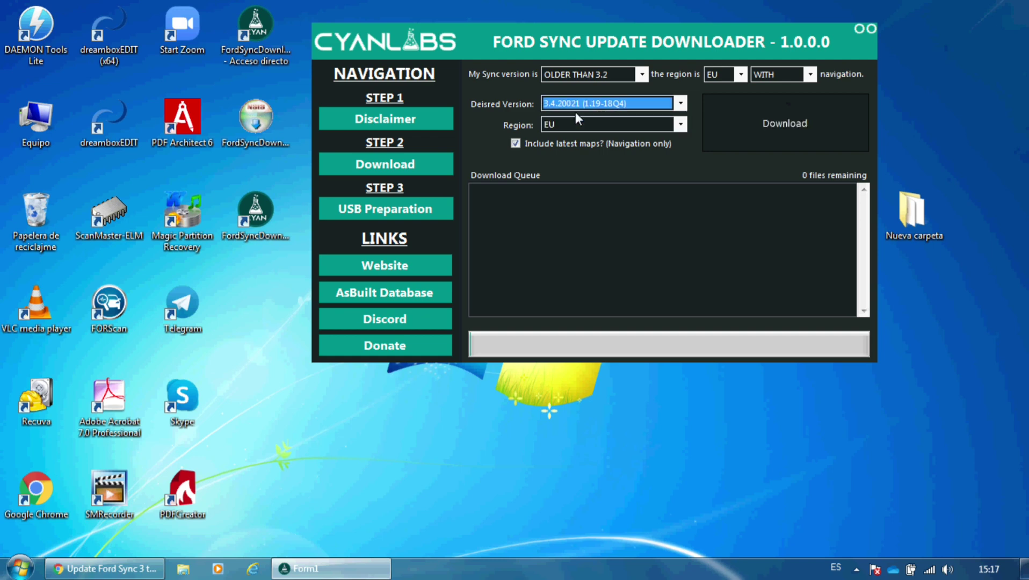
click(785, 130)
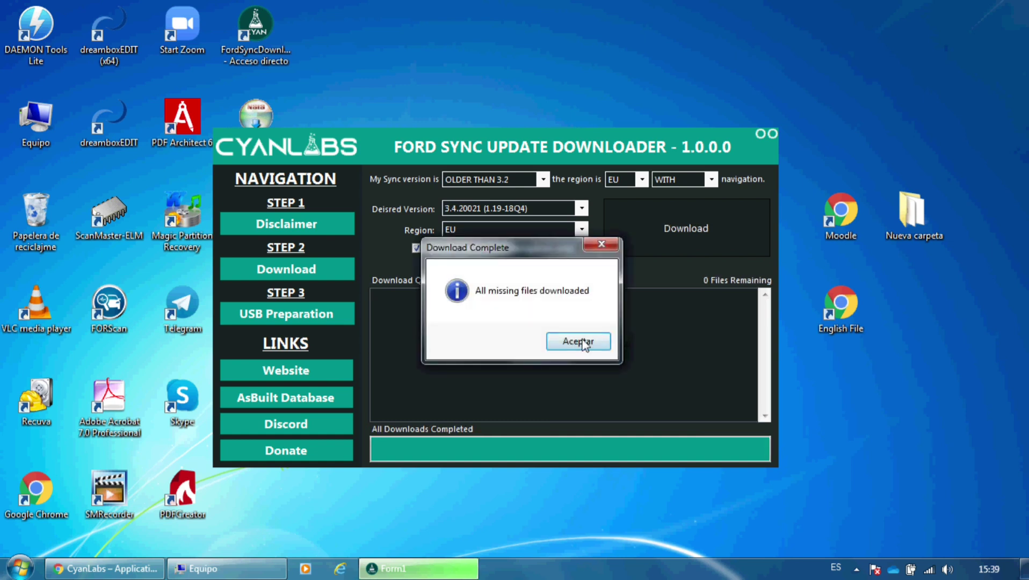
click(578, 342)
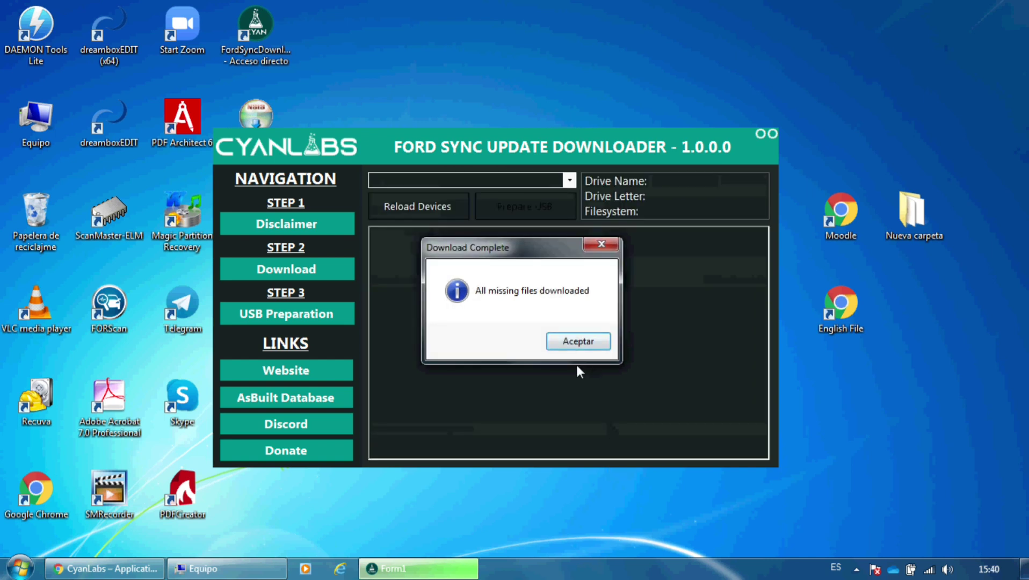
click(578, 342)
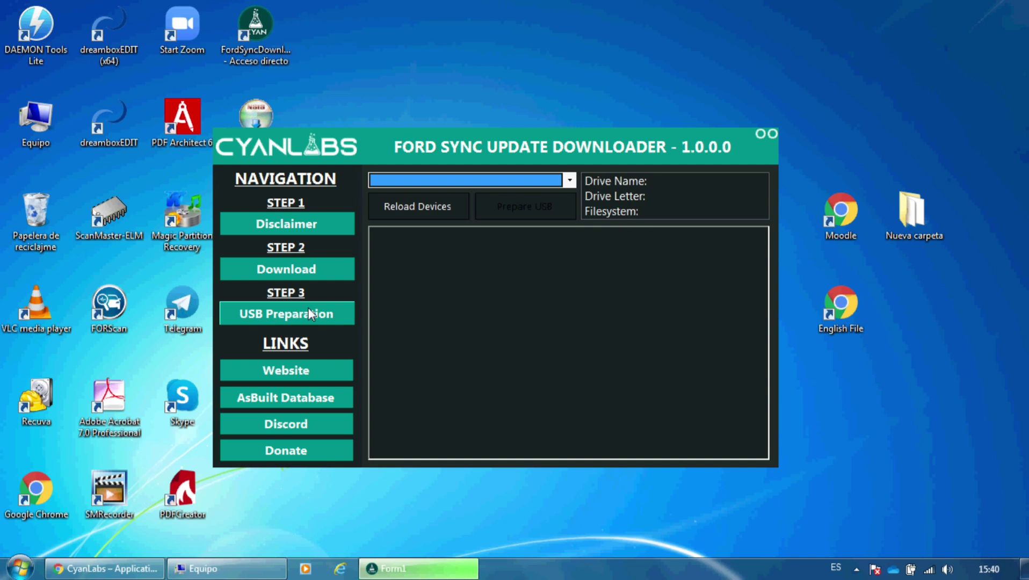
Open the SyncMyRide folder inside Descargas > FordSyncDownloader and examine the downloaded update packages.
double_click(33, 119)
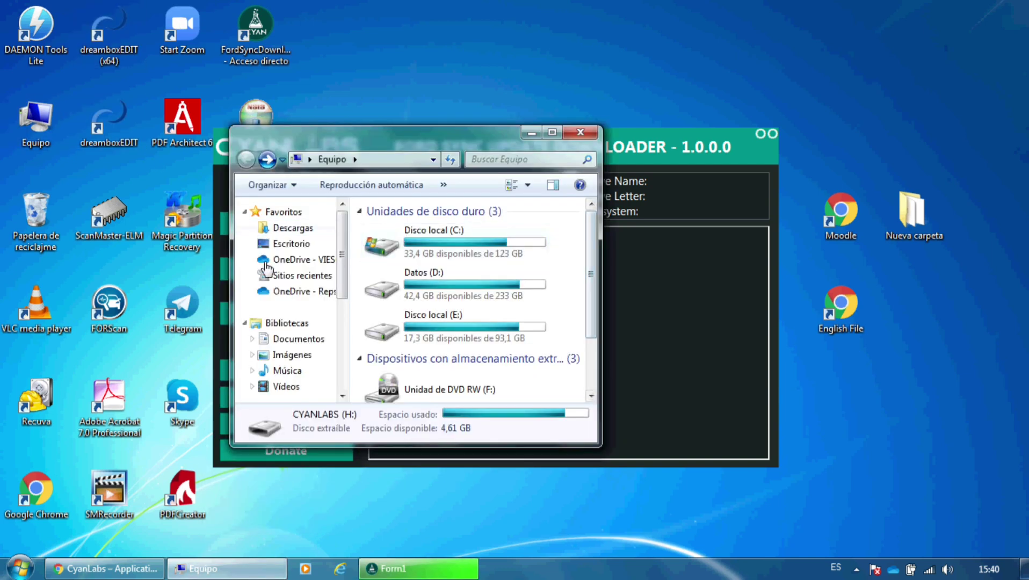
click(290, 229)
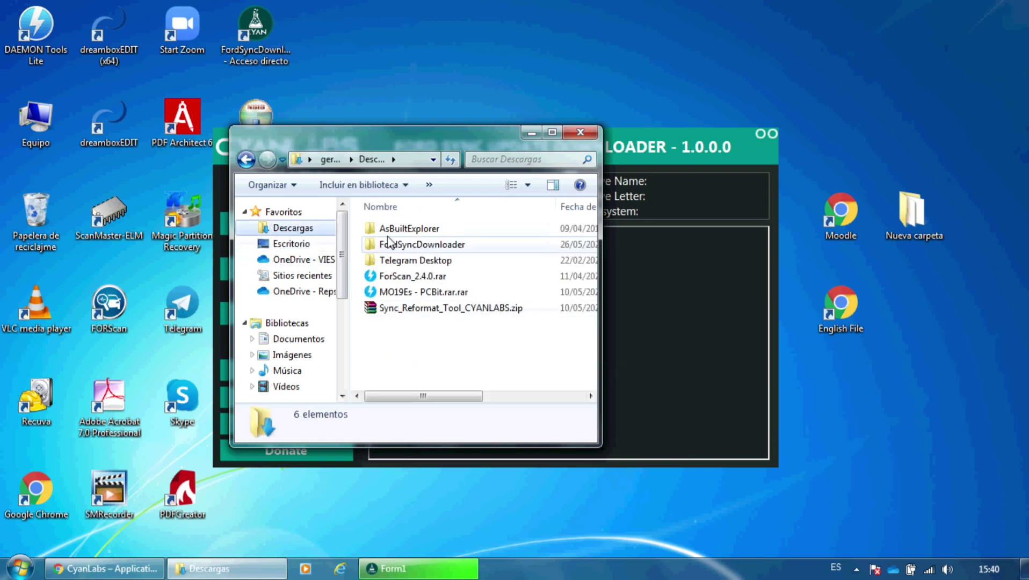
double_click(422, 244)
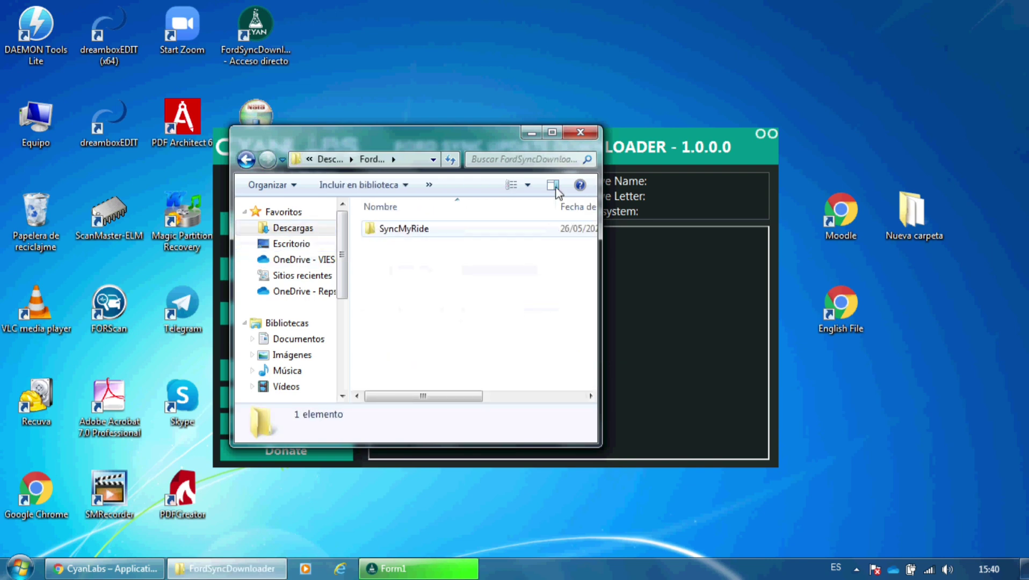
key(super+Up)
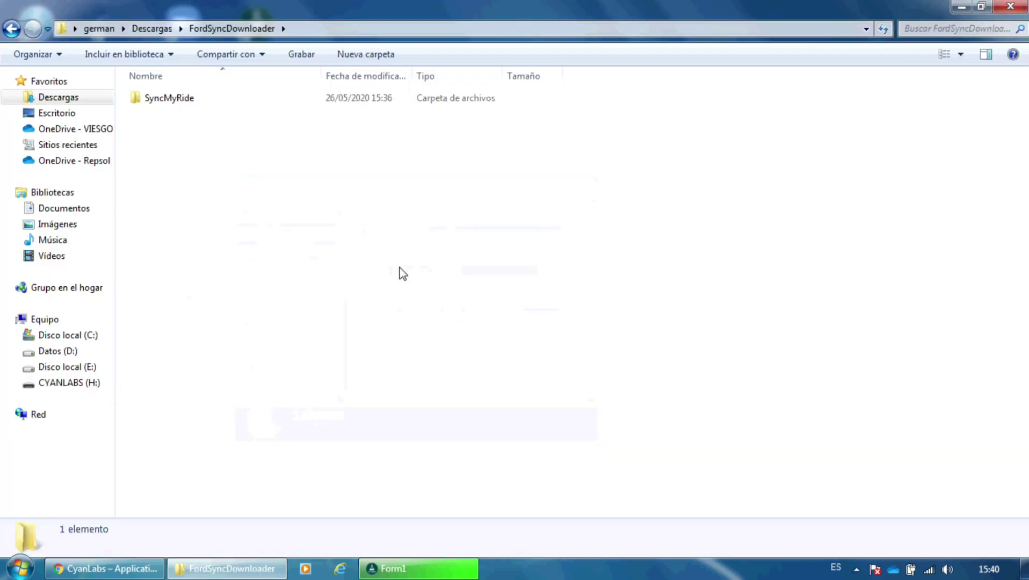
double_click(178, 100)
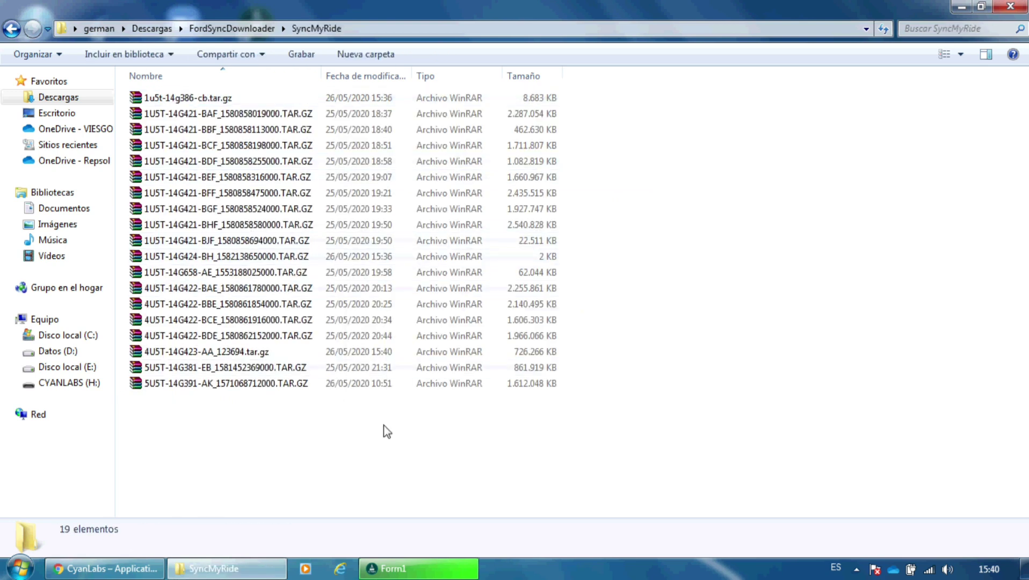
drag(390, 450, 189, 78)
click(338, 443)
drag(278, 393, 180, 101)
click(392, 466)
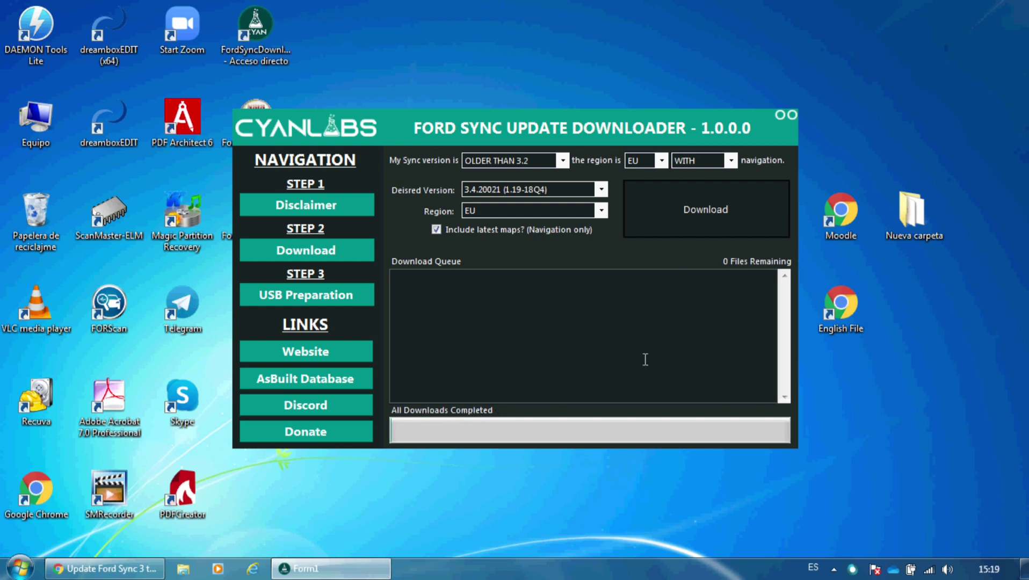
Recheck the download for missing files and prepare the Kingston DataTraveler 3.0 USB Device on drive J:, accepting the loss of its data.
click(712, 213)
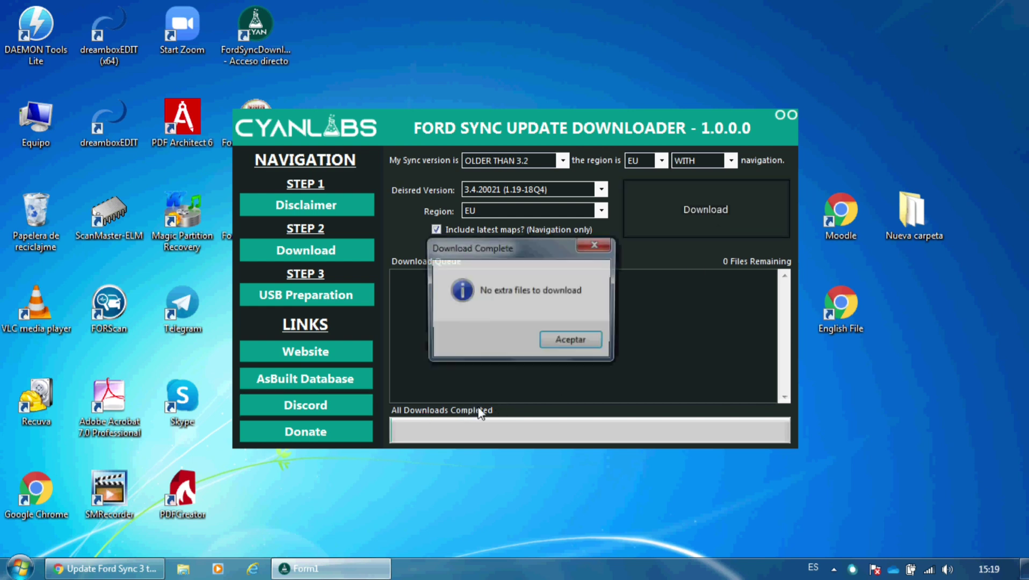
click(581, 342)
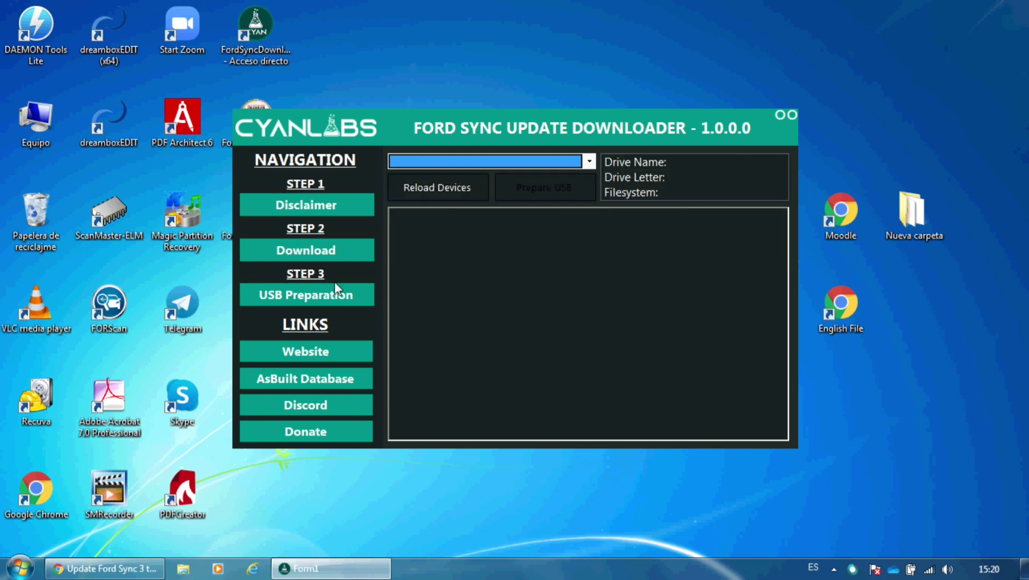
click(589, 161)
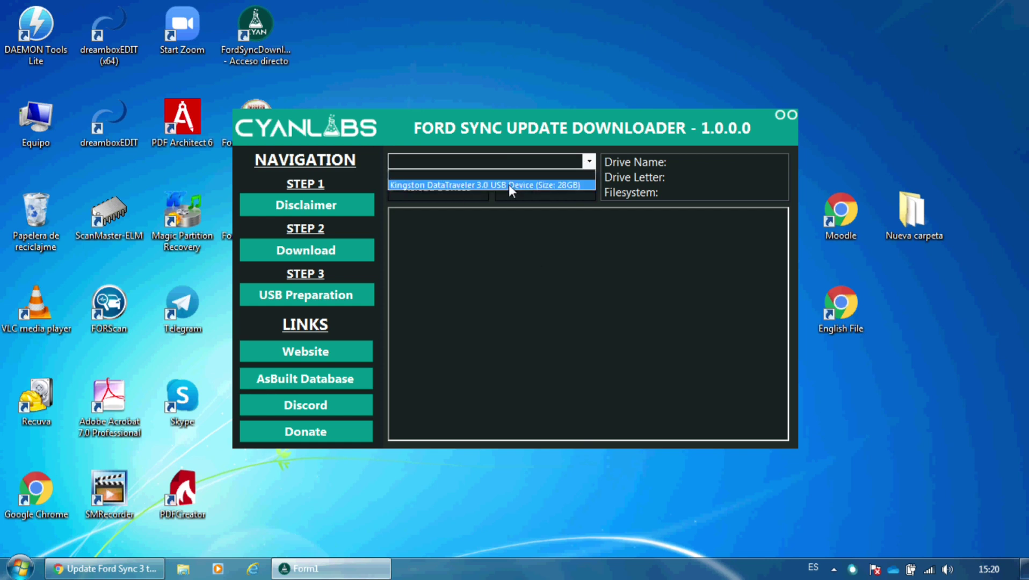
click(509, 184)
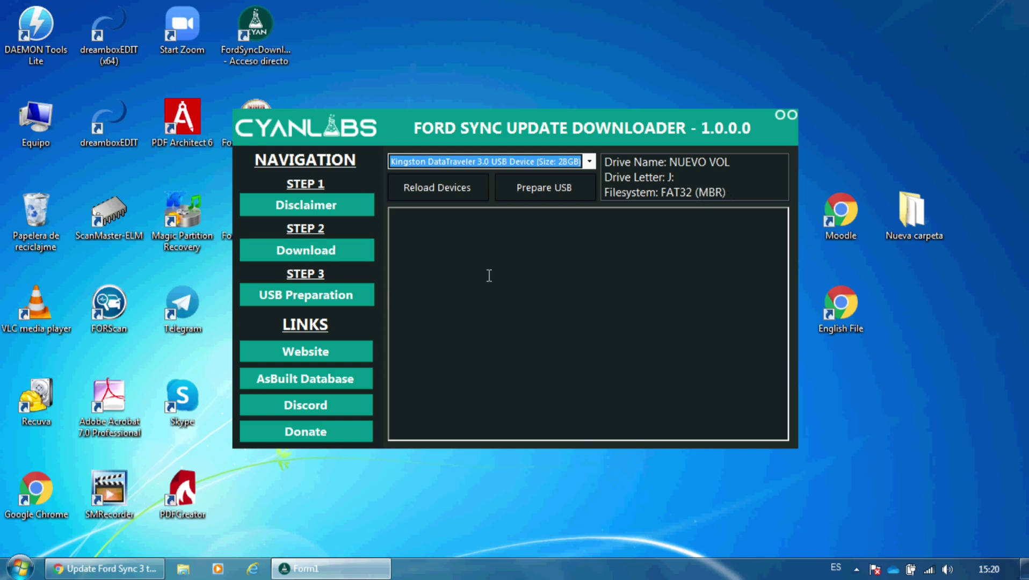
click(553, 189)
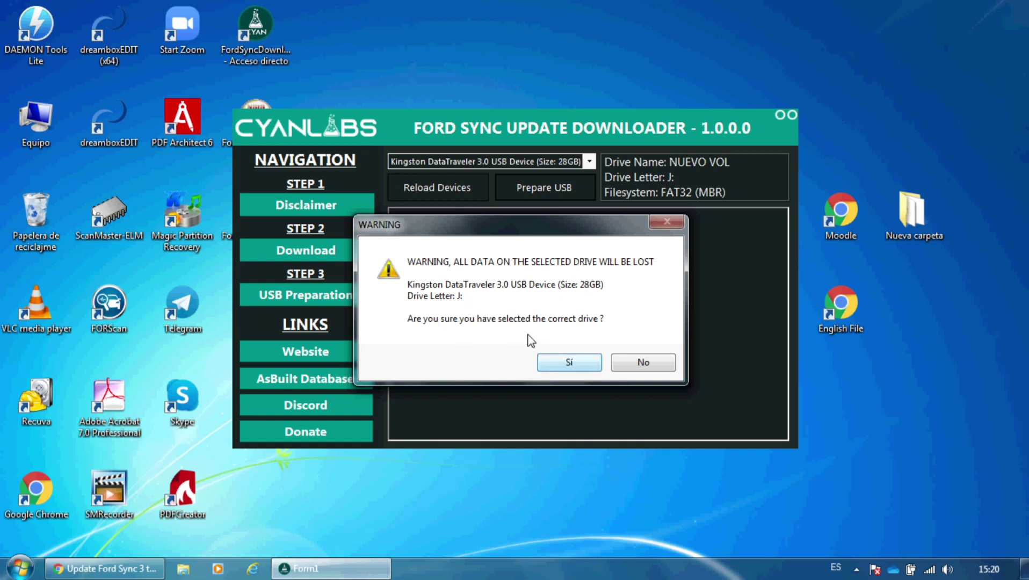
drag(517, 228, 527, 196)
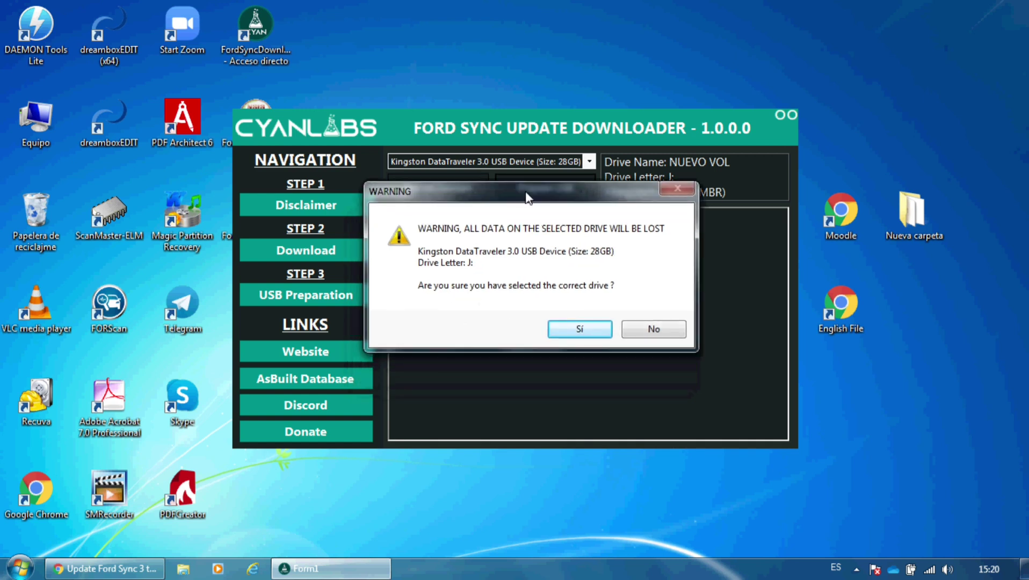
click(577, 329)
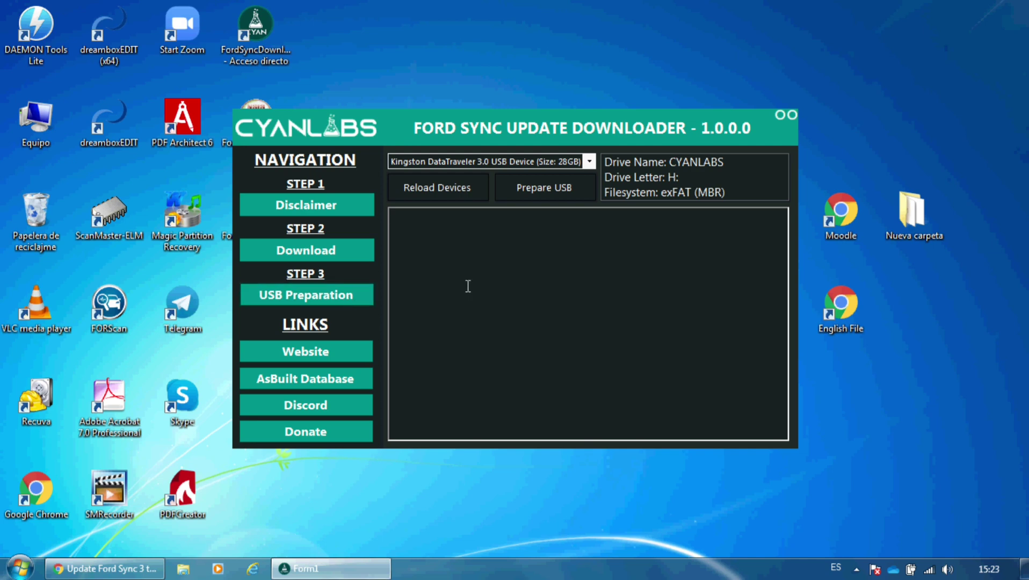
Minimize the downloader and open the CYANLABS (H:) drive from Equipo to inspect the prepared USB contents.
click(781, 116)
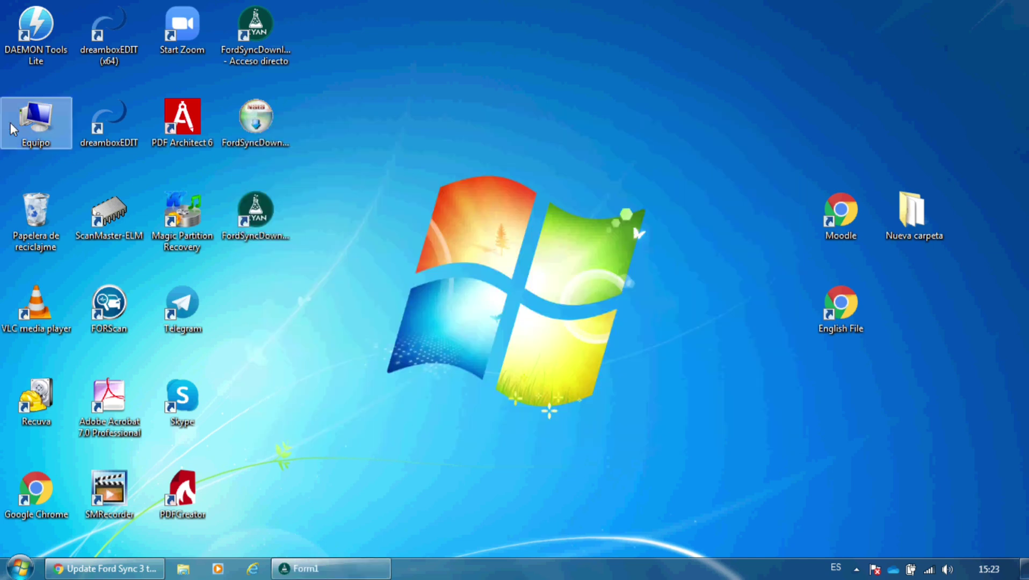
double_click(32, 131)
scroll(428, 334, down, 2)
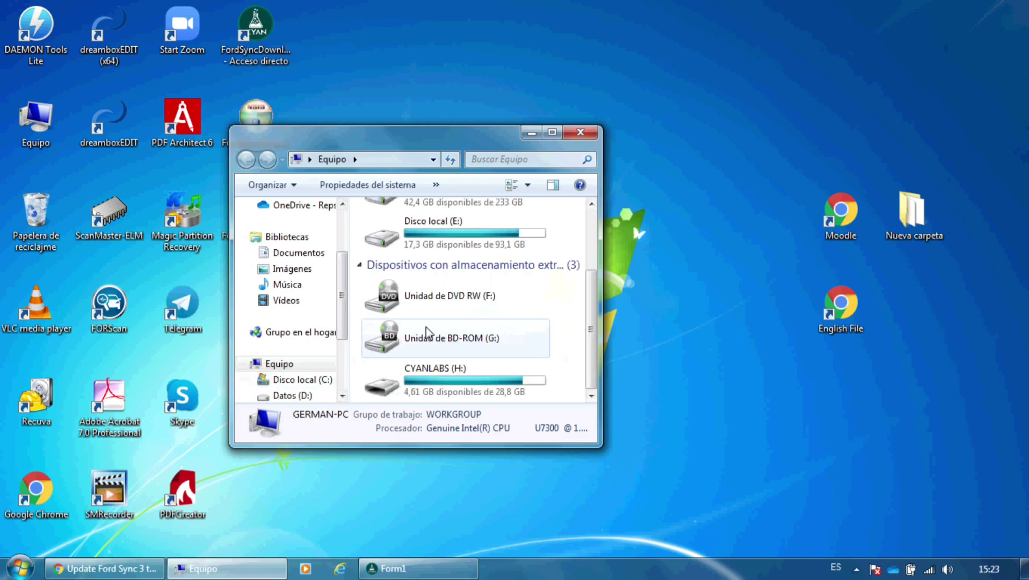
double_click(471, 391)
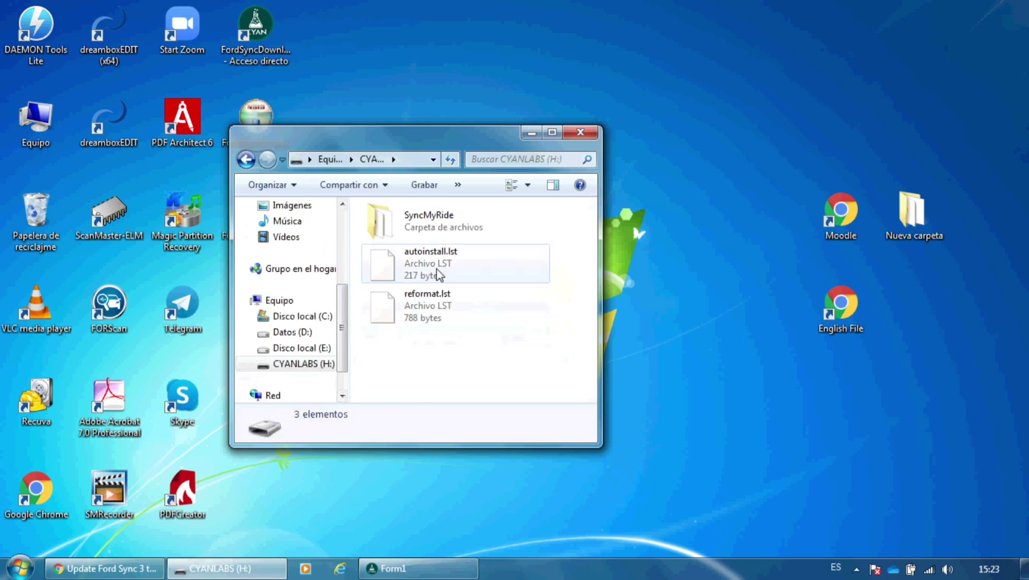
Open the SyncMyRide folder on the CYANLABS (H:) drive, maximize the window and examine the copied update packages.
double_click(440, 222)
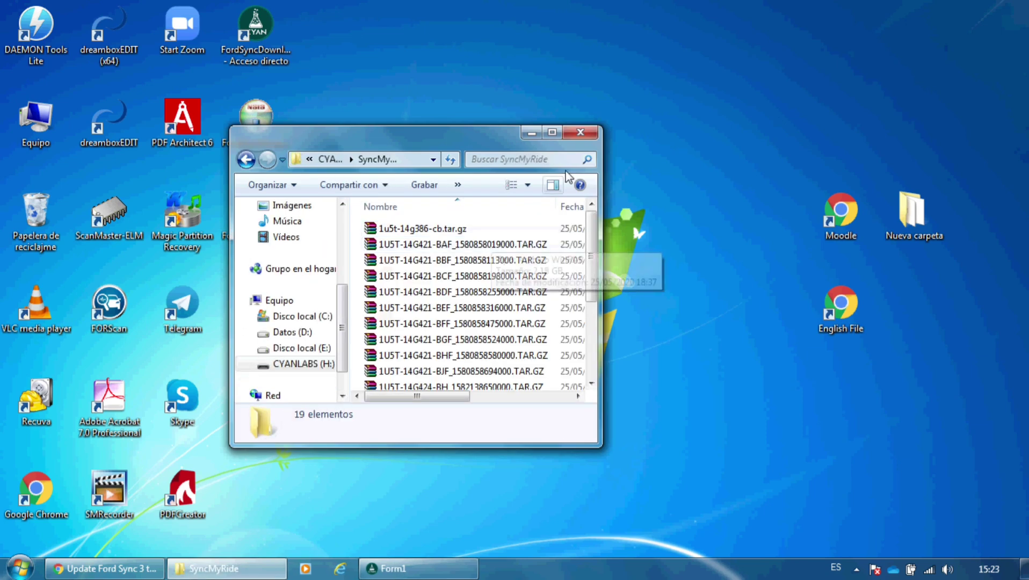
click(551, 132)
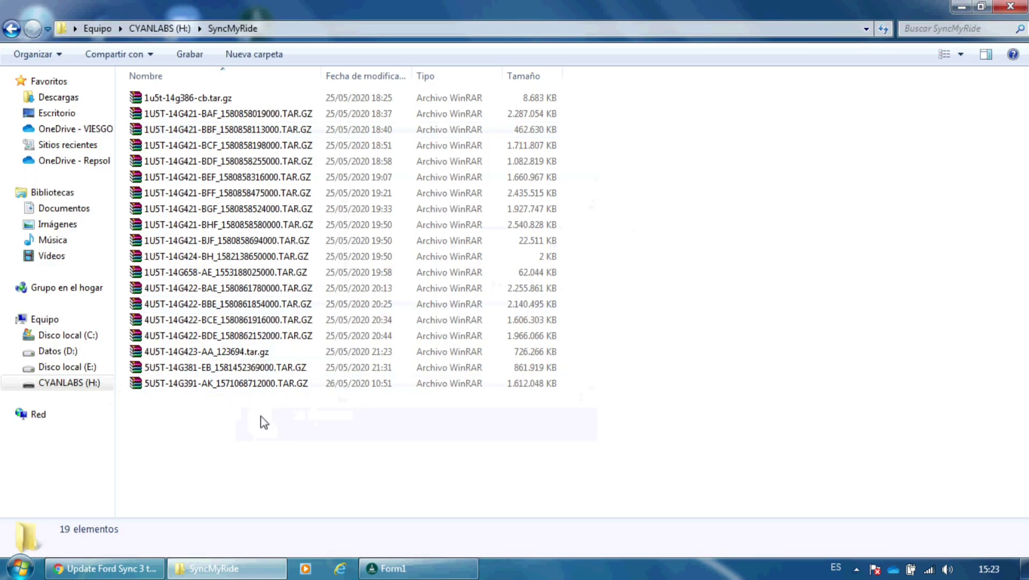
drag(336, 441, 189, 99)
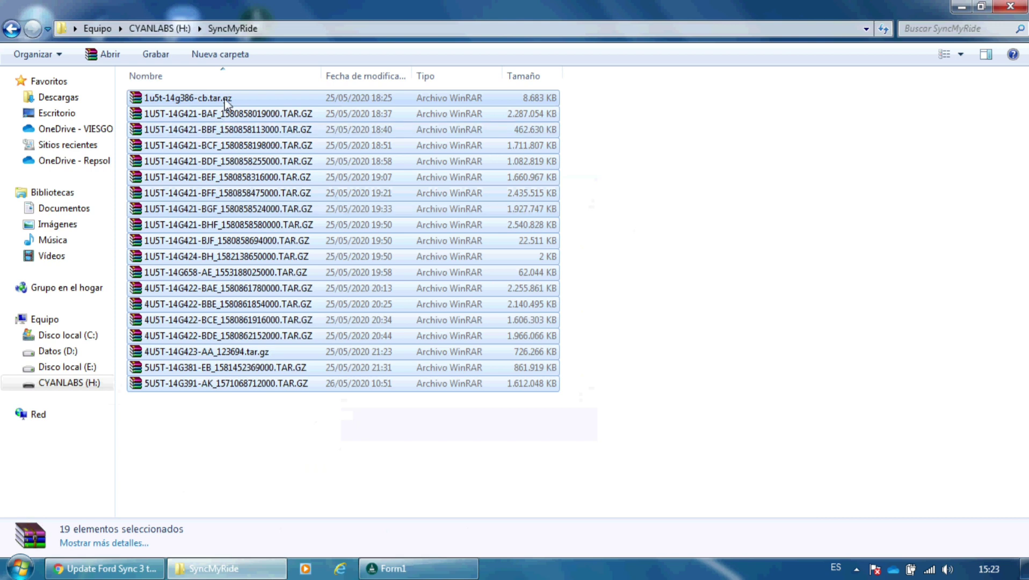
click(317, 431)
drag(315, 418, 195, 116)
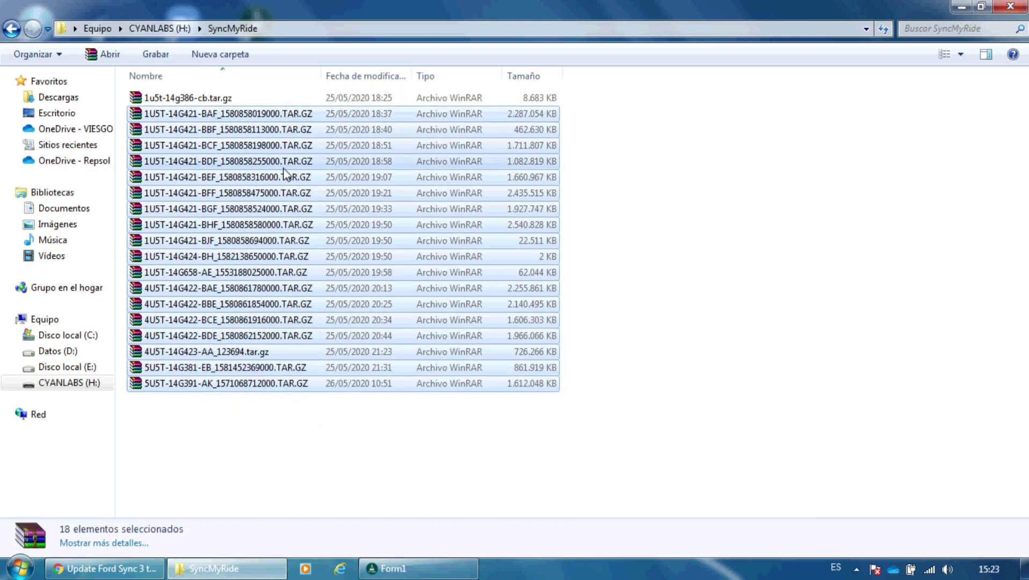
click(221, 100)
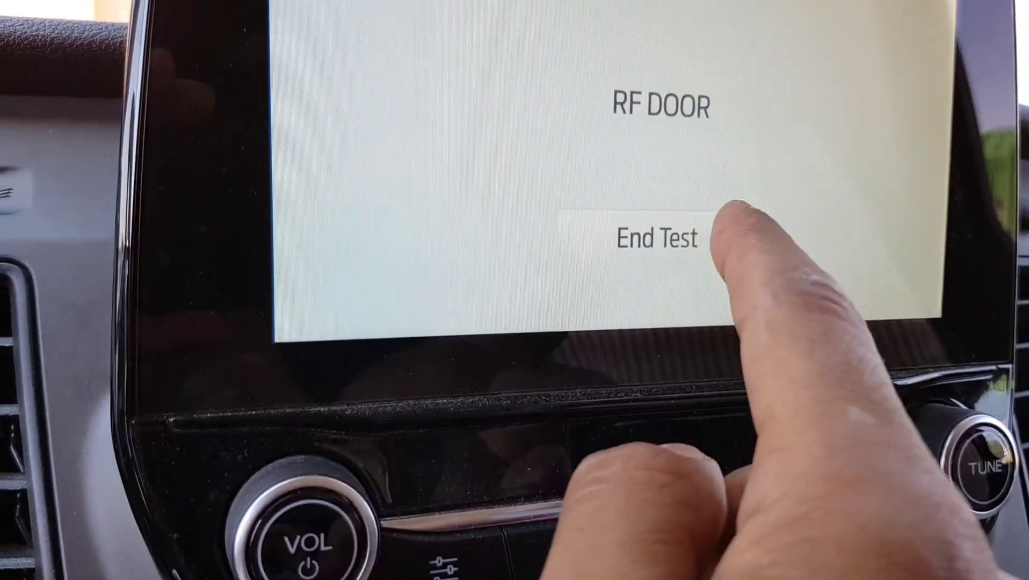
click(725, 231)
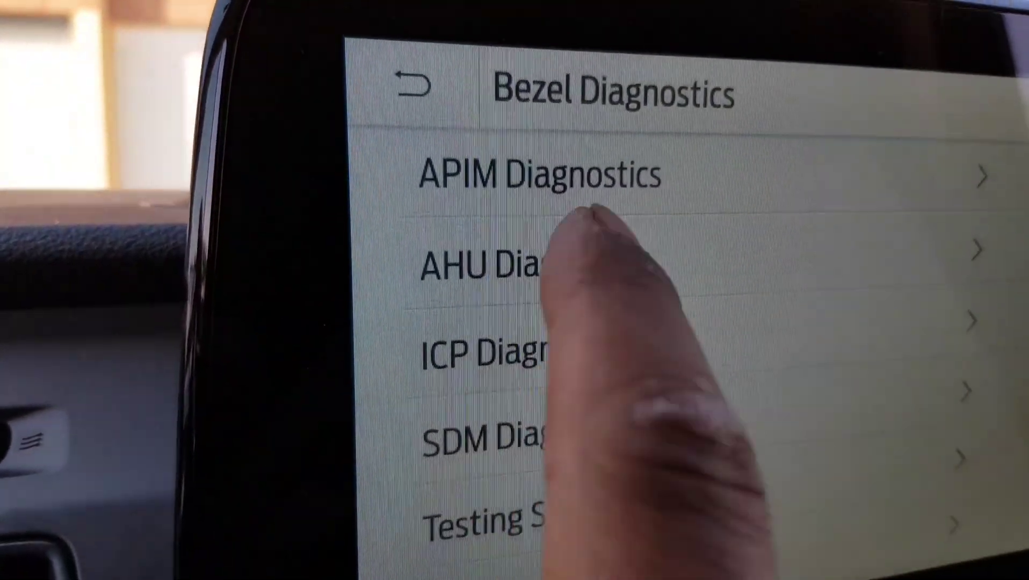
click(545, 205)
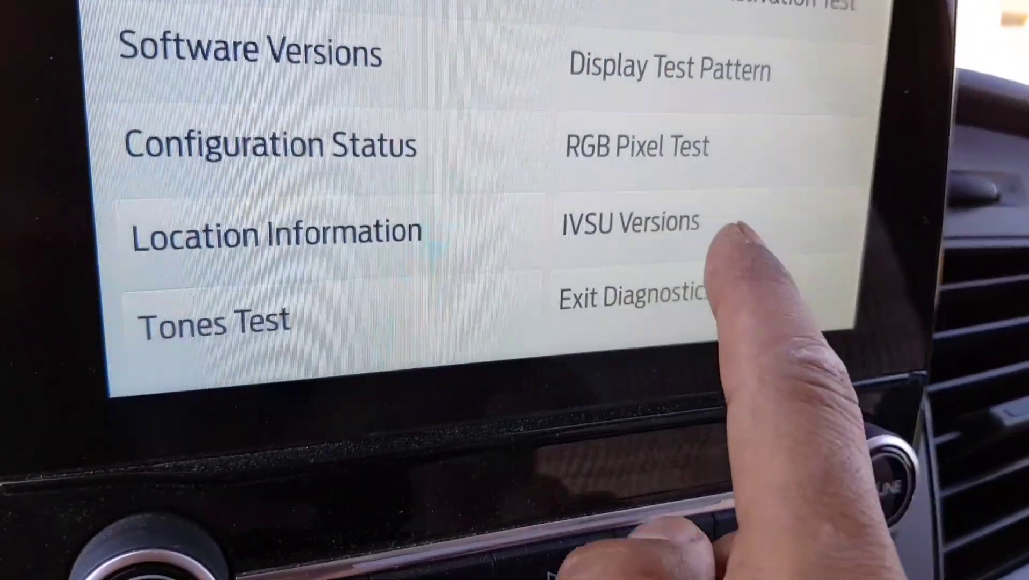
click(733, 228)
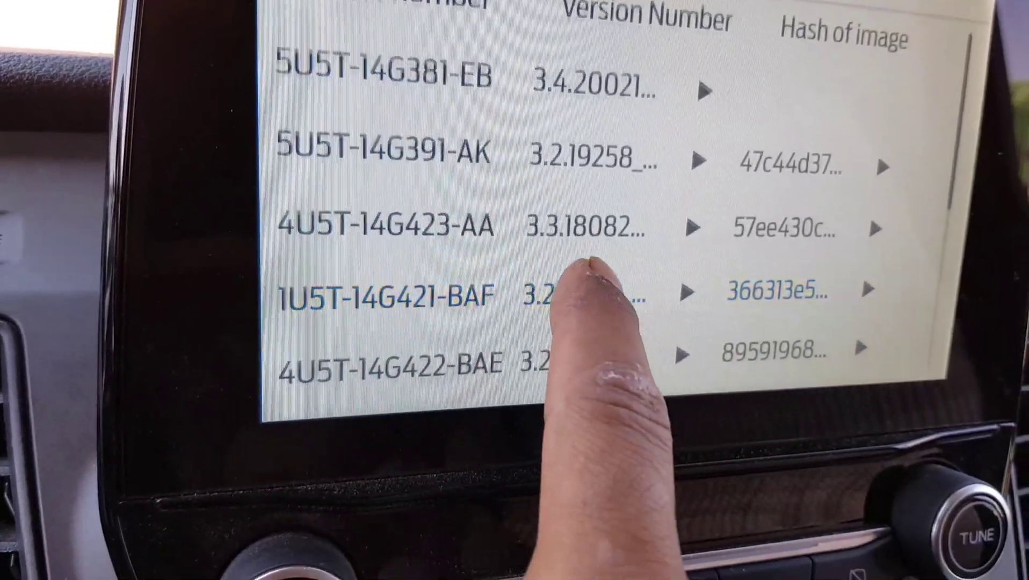
drag(661, 280, 671, 134)
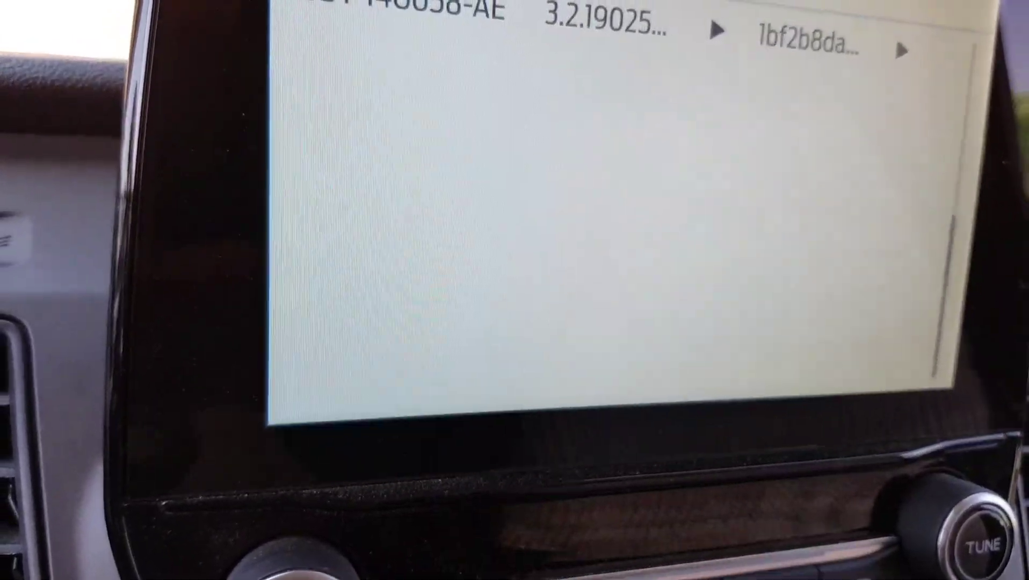
drag(596, 205, 618, 376)
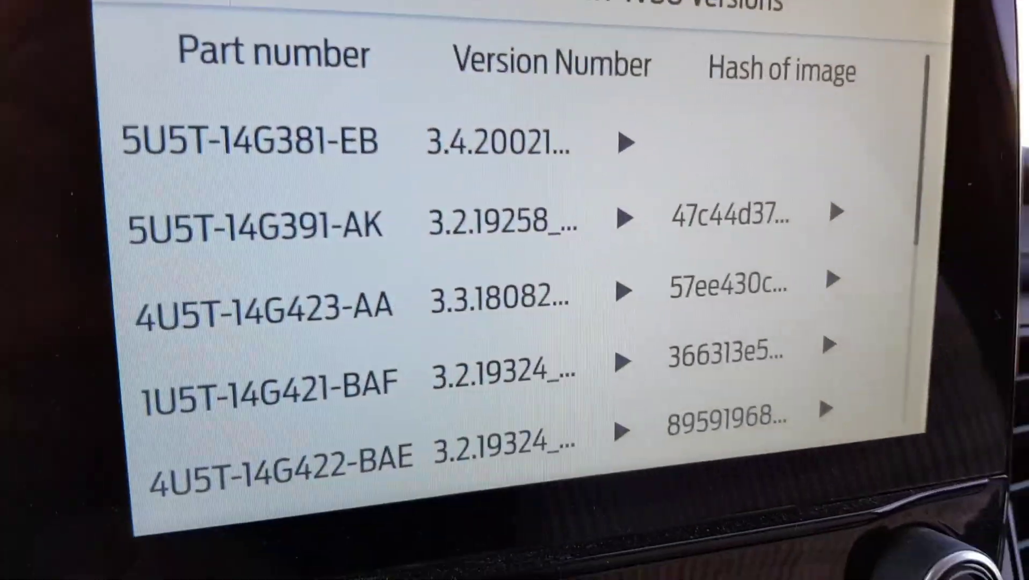
drag(578, 347, 596, 81)
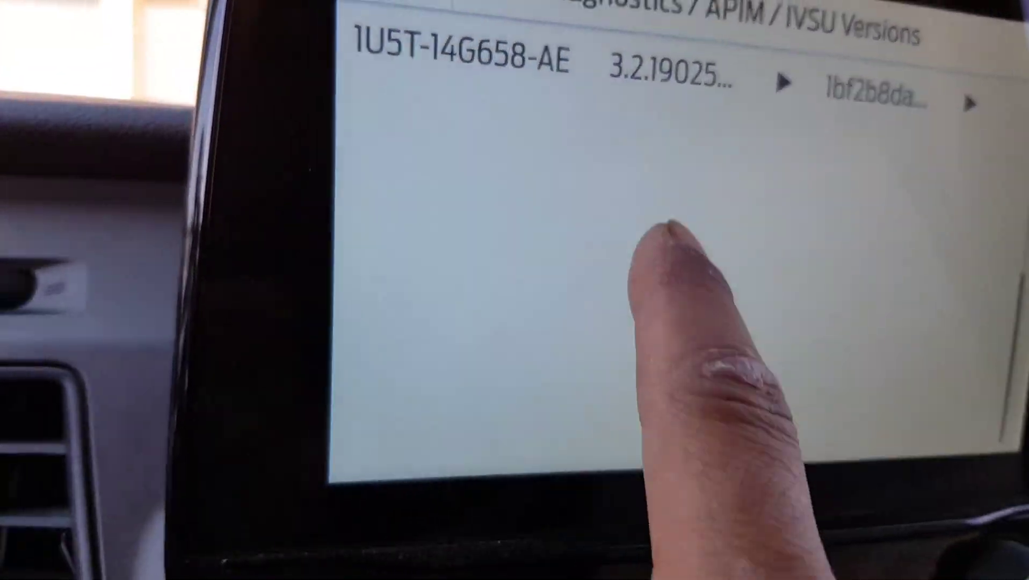
drag(693, 371, 698, 516)
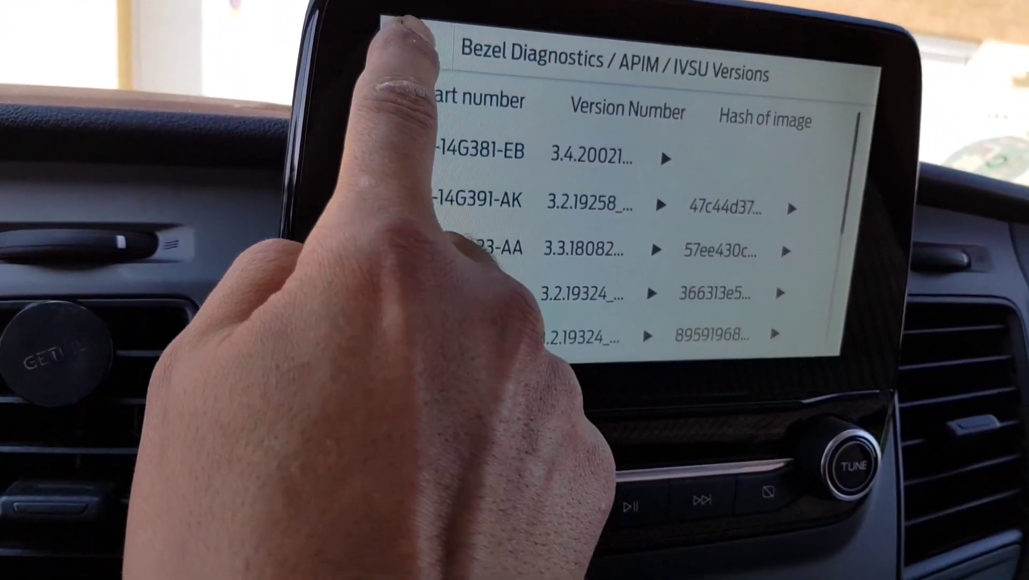
click(424, 40)
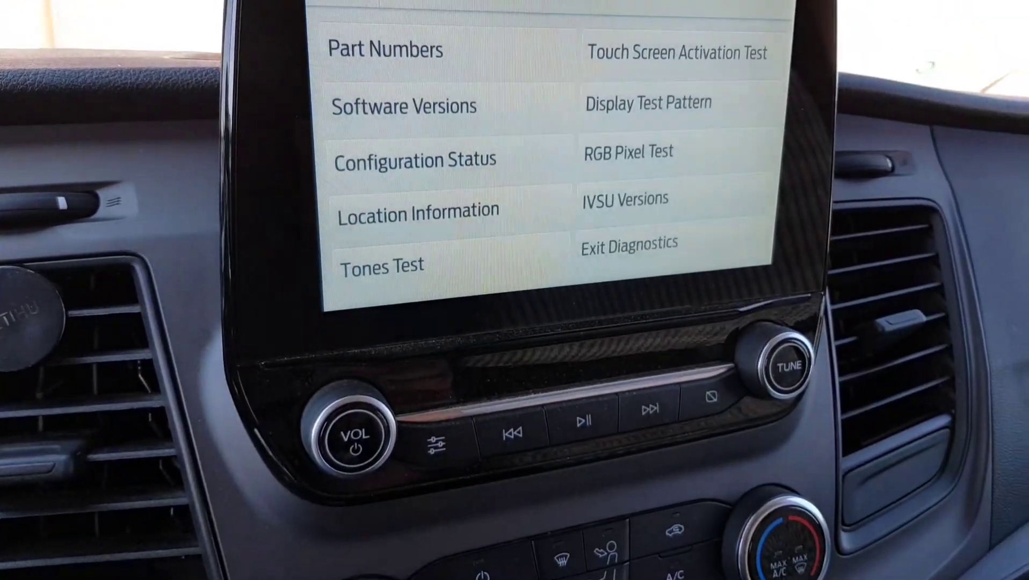